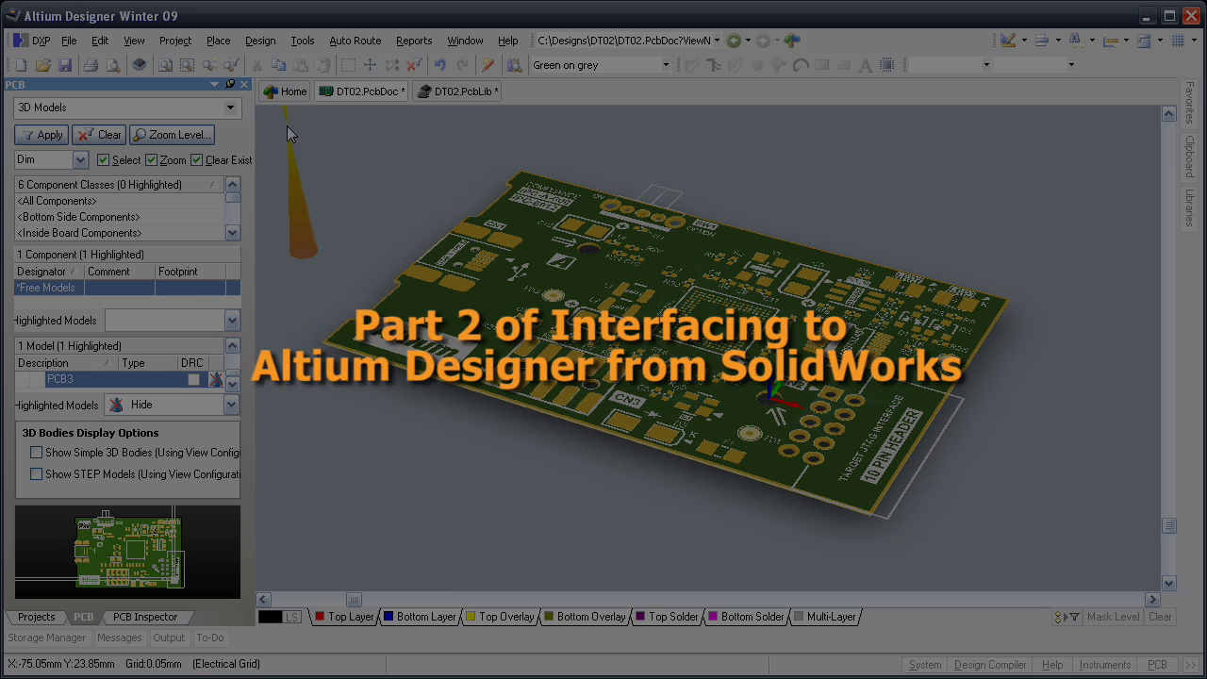
Change the board's Core dielectric thickness from 0.2mm to 1mm in the Layer Stack Manager
click(261, 41)
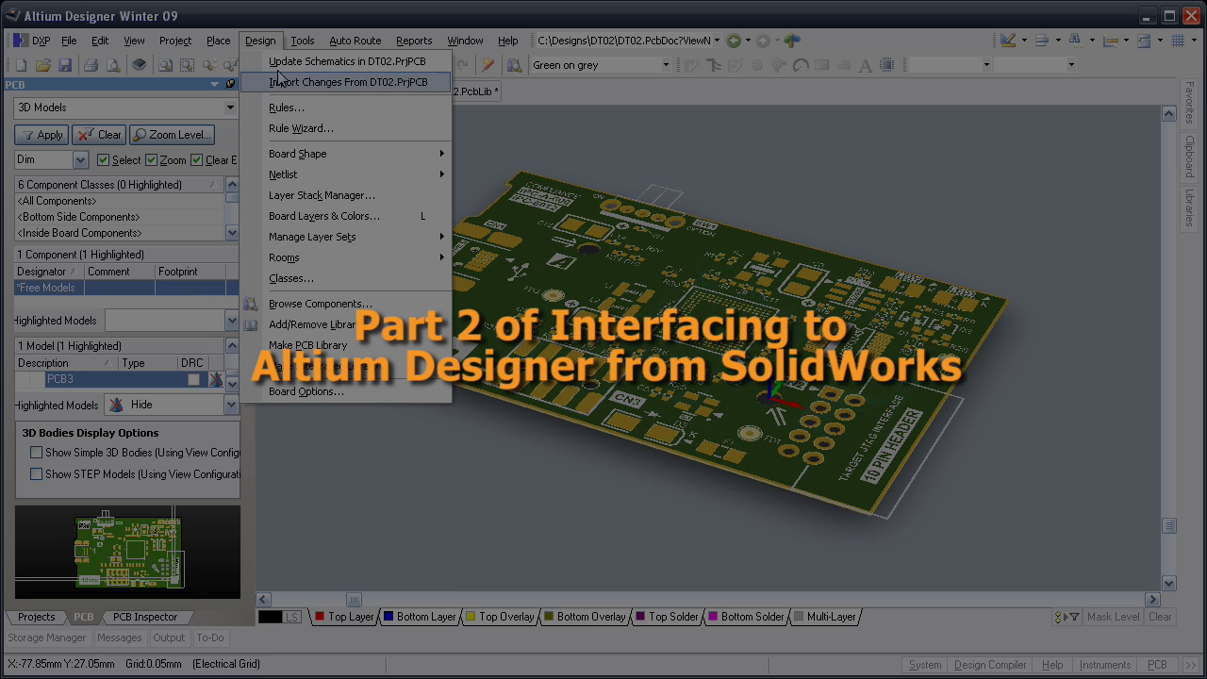
click(303, 194)
double_click(754, 188)
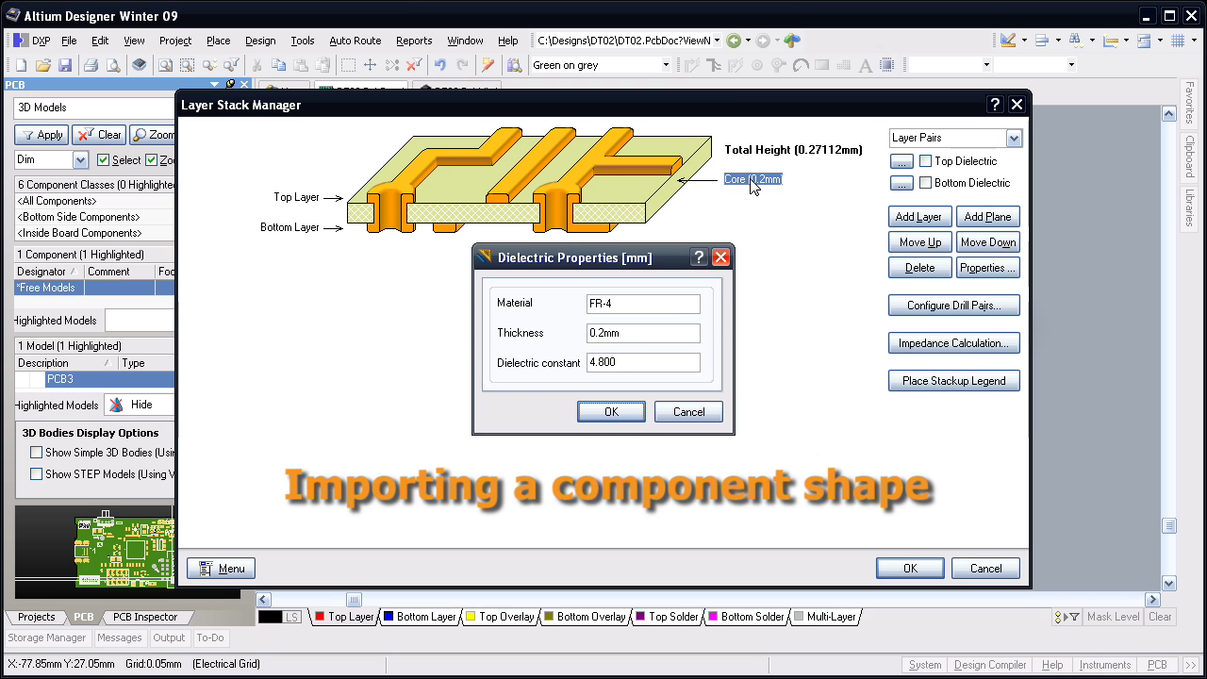
text(1)
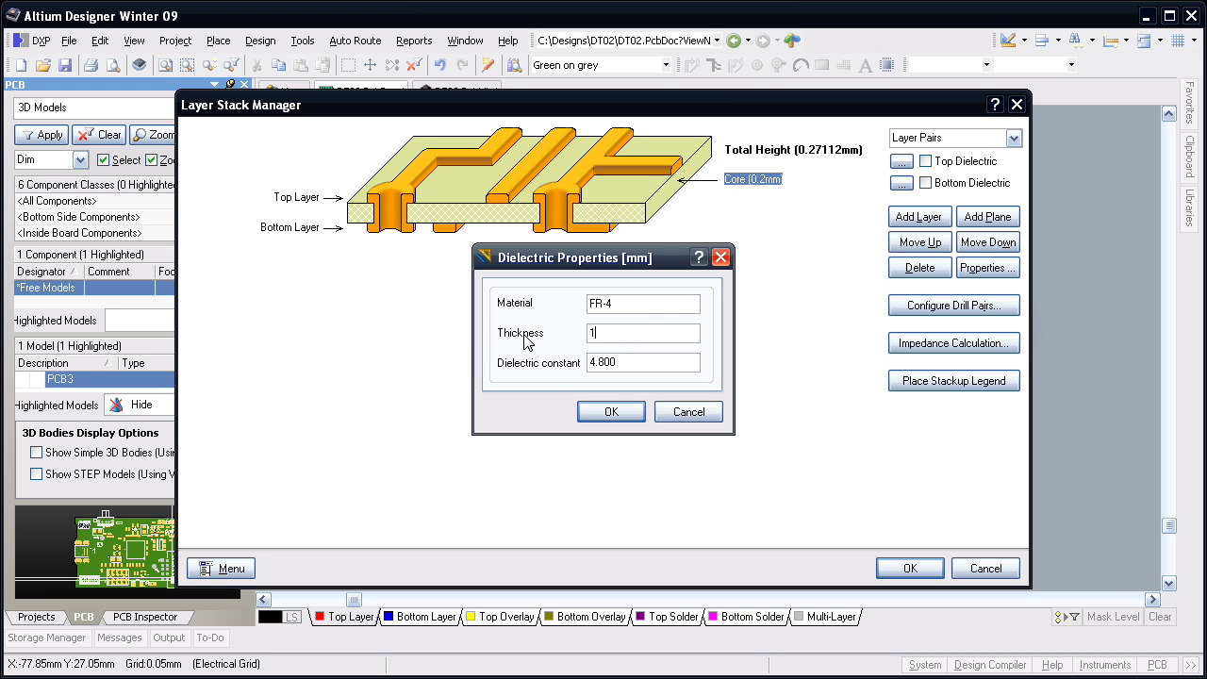
click(638, 414)
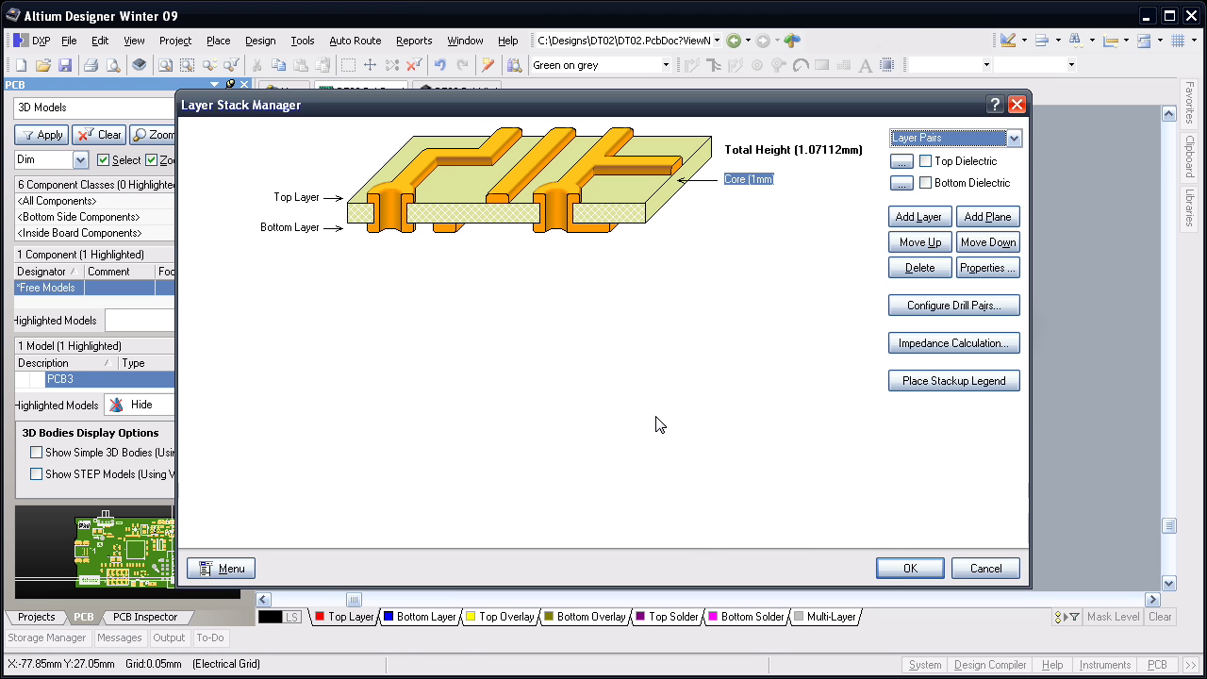
click(895, 568)
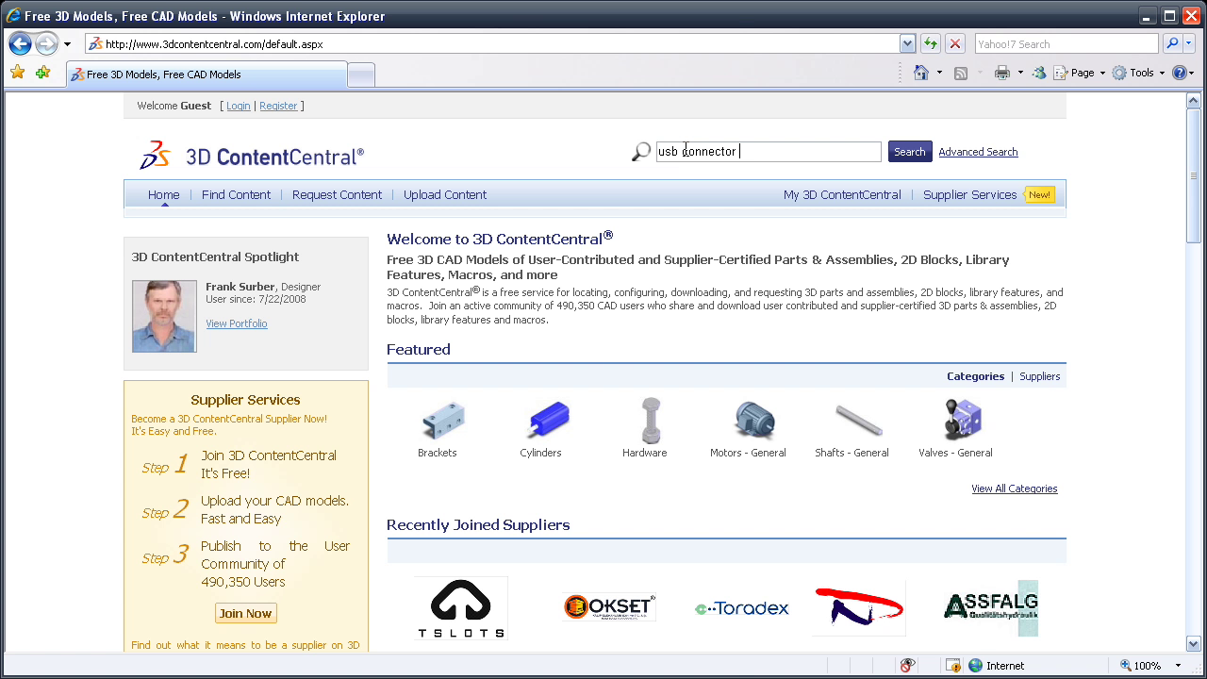
Search 3D ContentCentral for 'usb connector mini' and open the conn_usb_mini result page
key(Return)
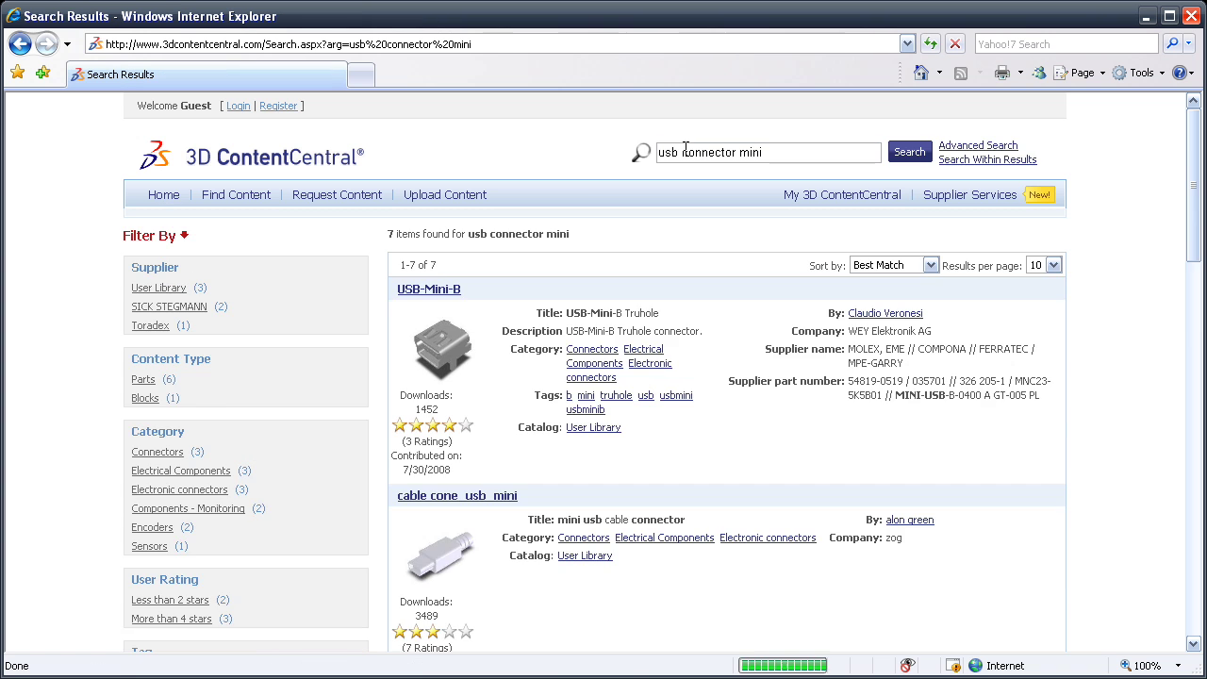
scroll(694, 270, down, 6)
scroll(694, 271, down, 4)
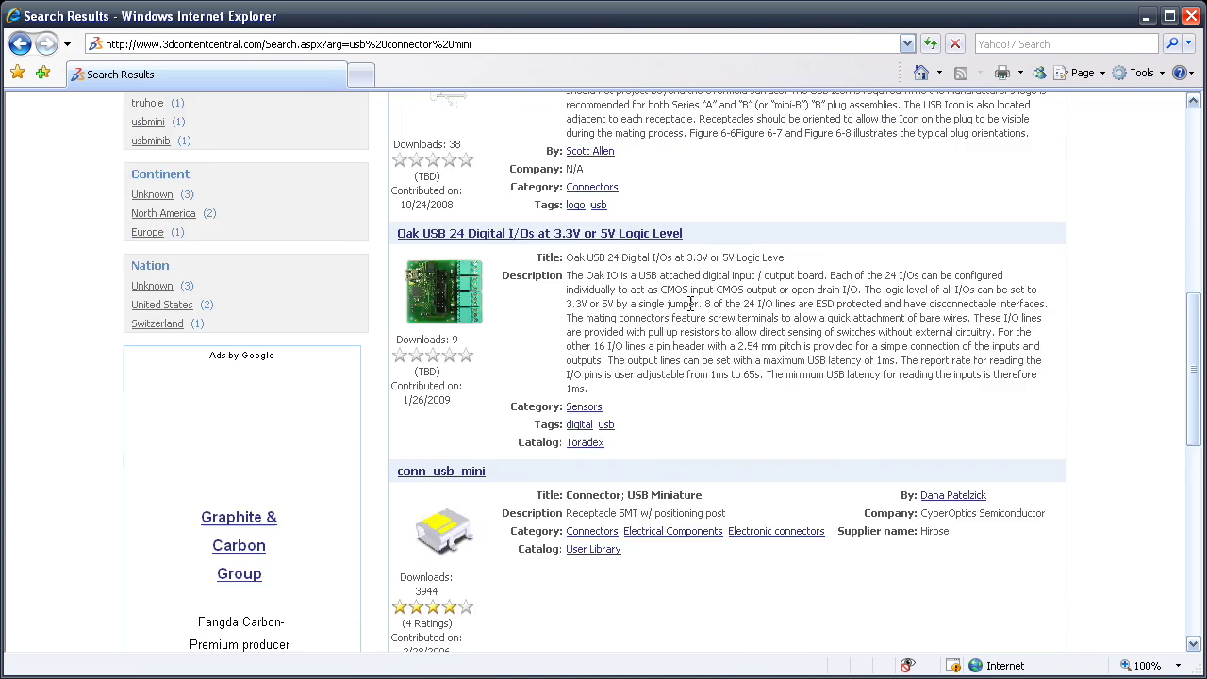
click(451, 311)
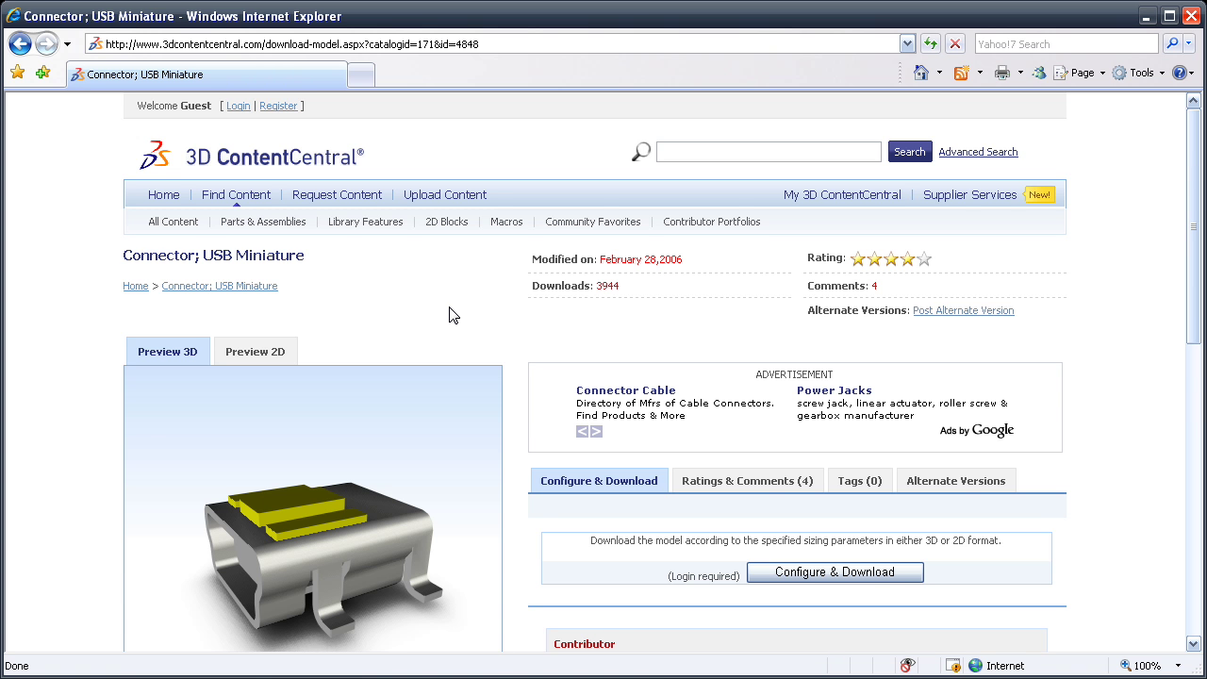
scroll(451, 314, down, 2)
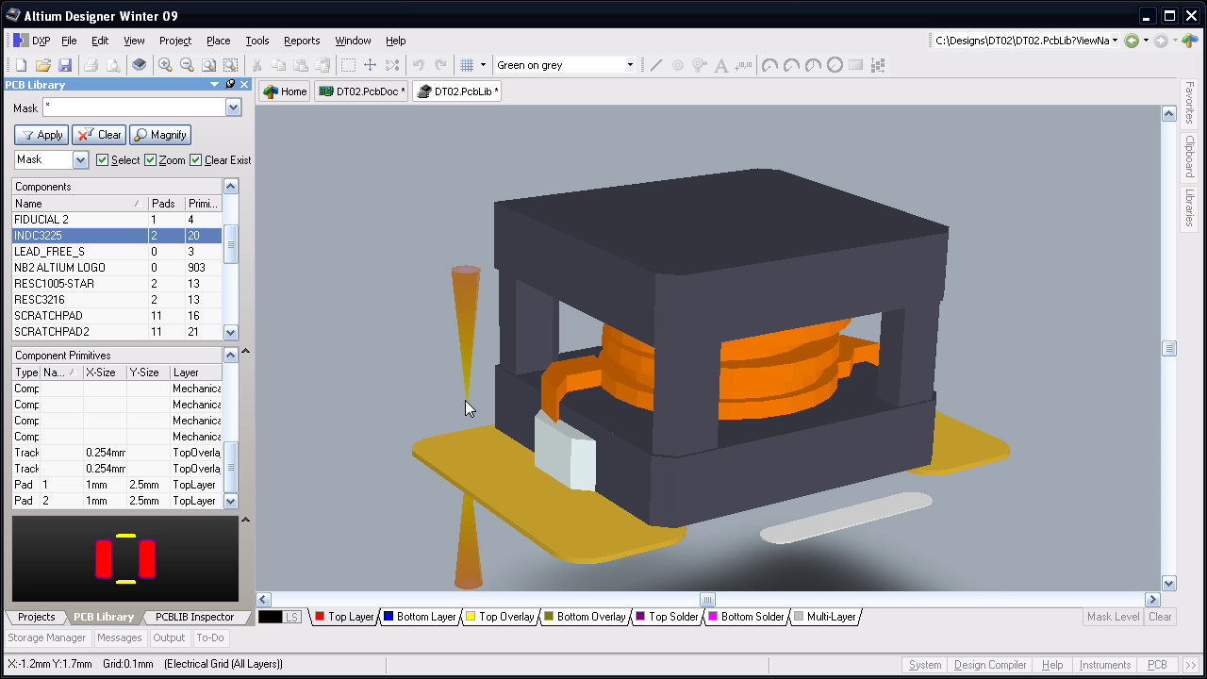
Orbit the inductor's 3D view, then switch to the DT02.PcbLib USB footprint
drag(464, 399, 498, 399)
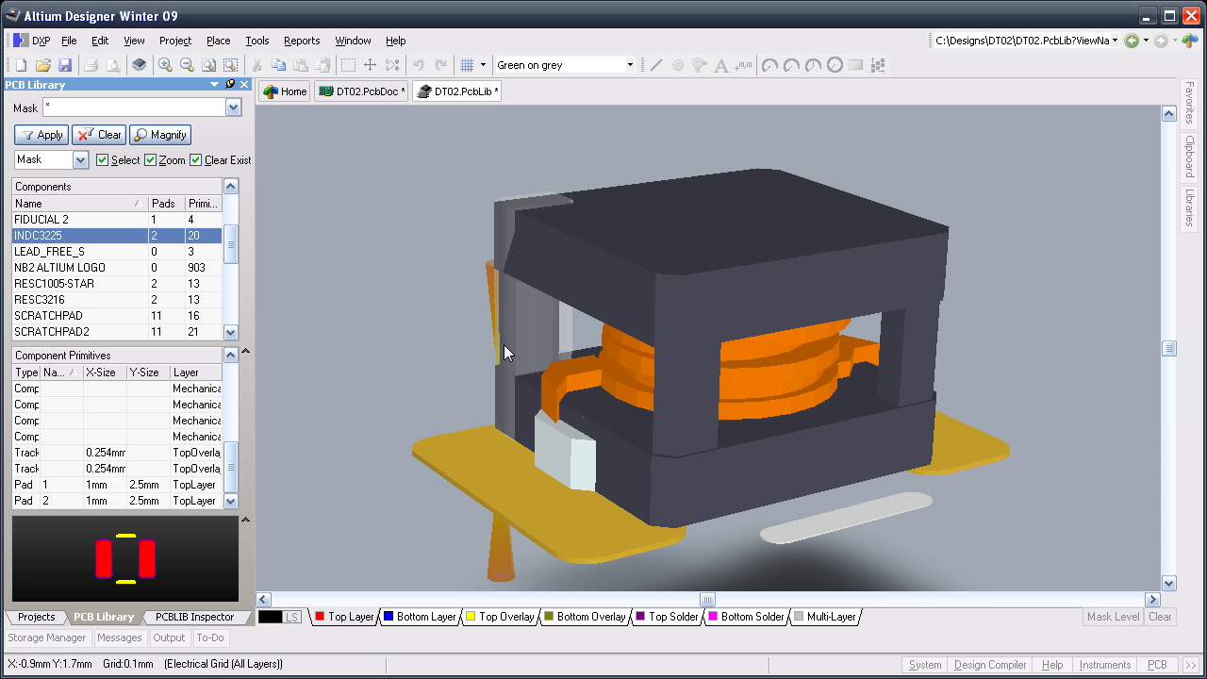
click(507, 267)
drag(508, 266, 468, 244)
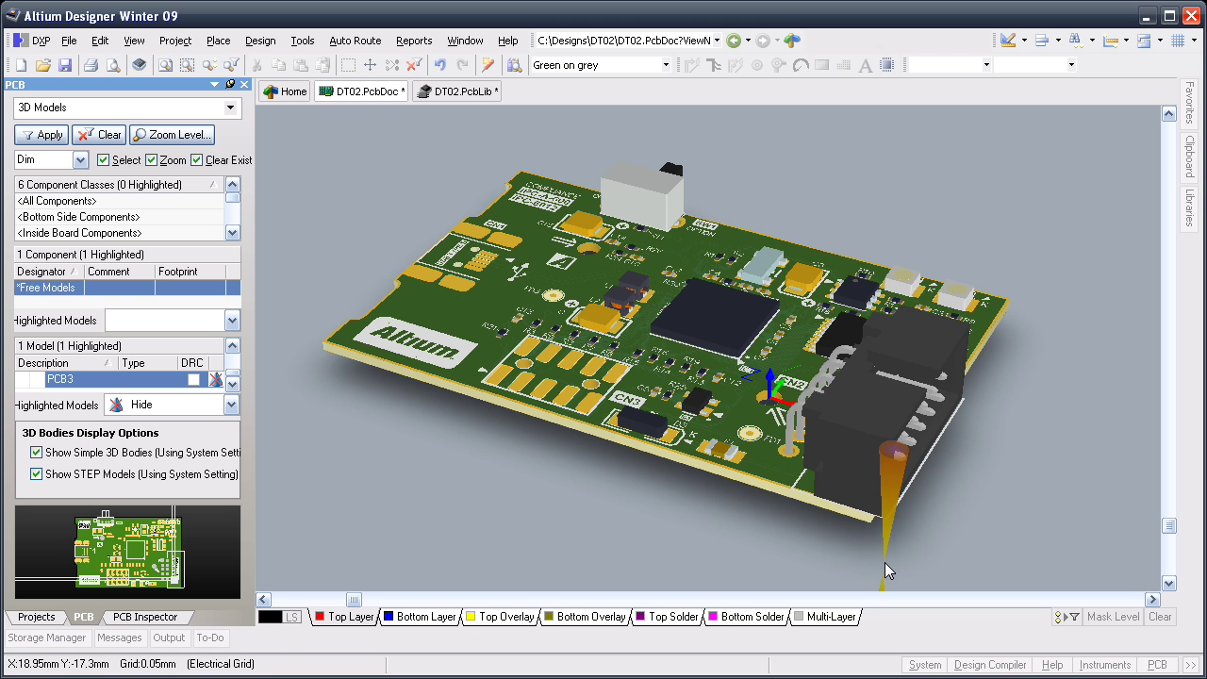
click(457, 92)
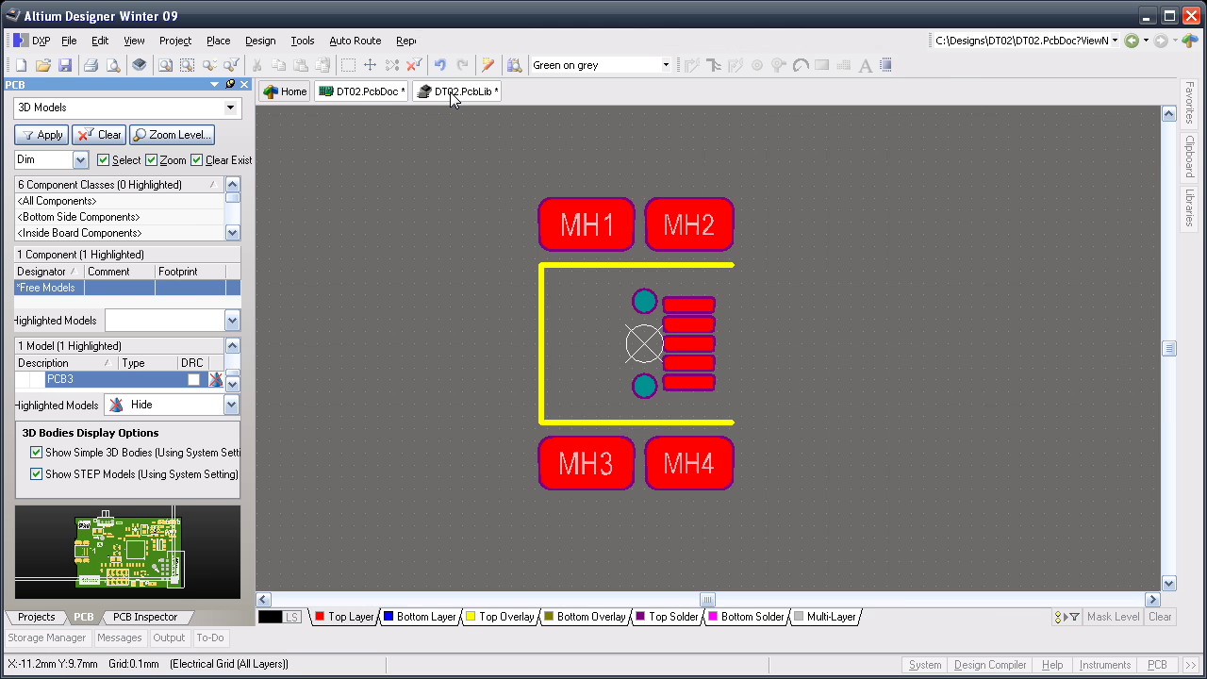
Place an embedded conn_usb_mini.step Generic STEP 3D body beside the USB footprint pads
click(220, 40)
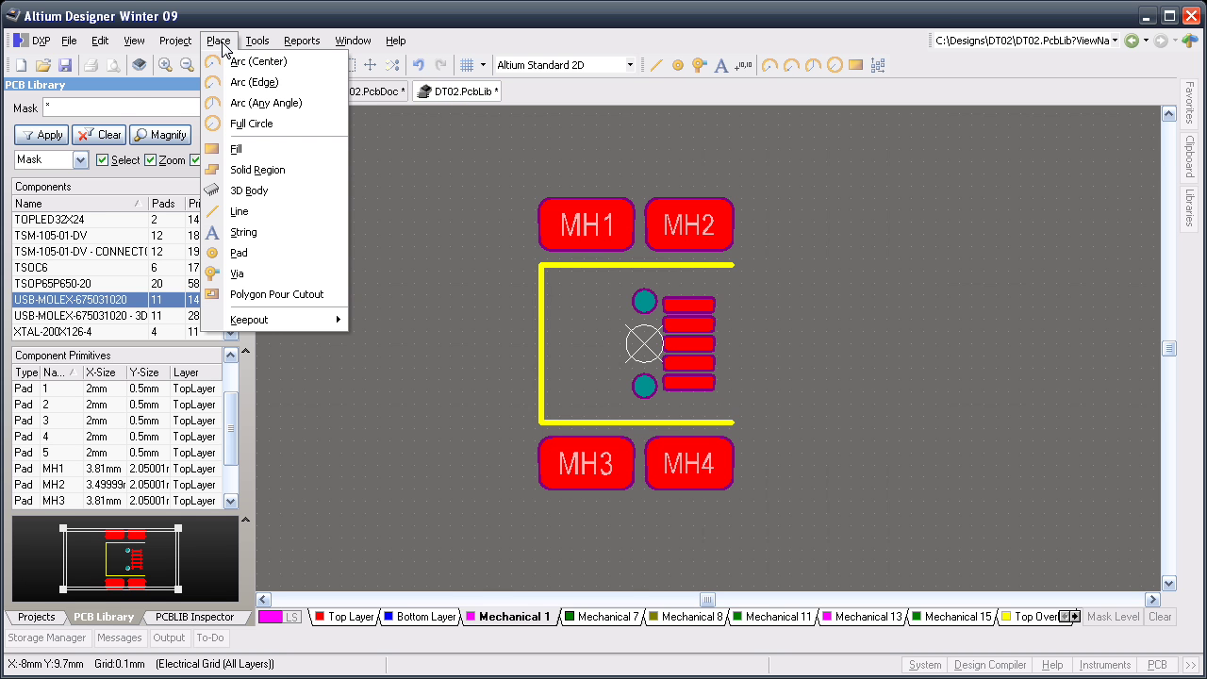
click(283, 189)
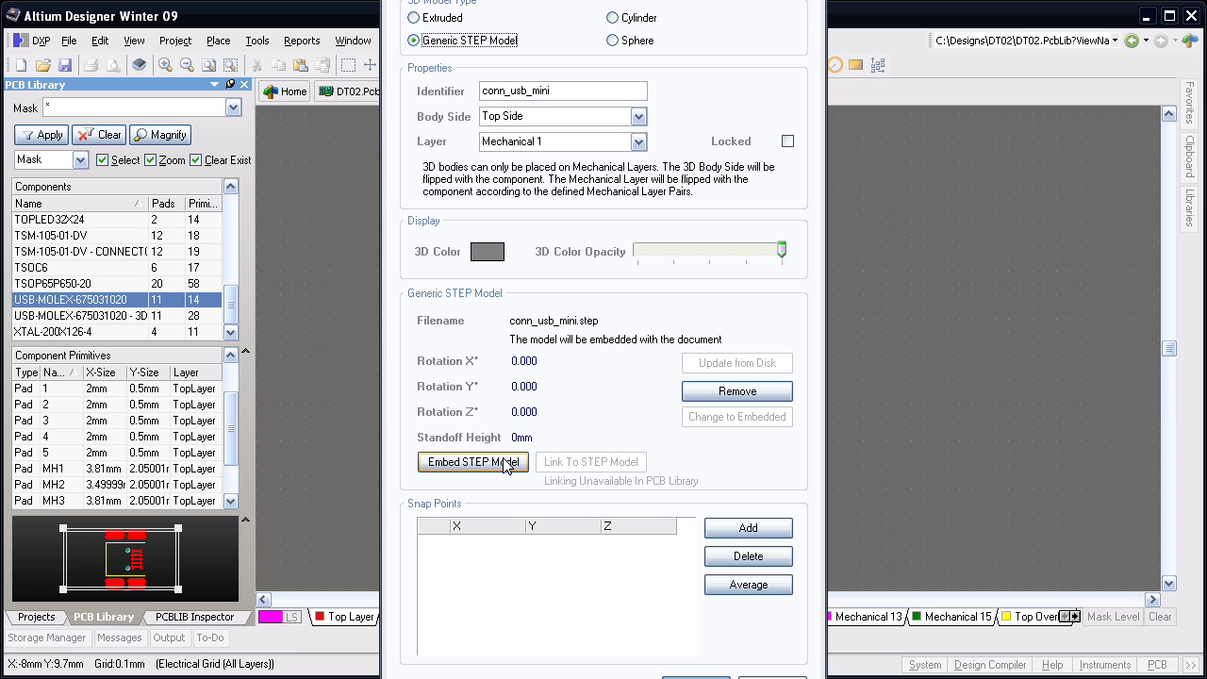
click(473, 462)
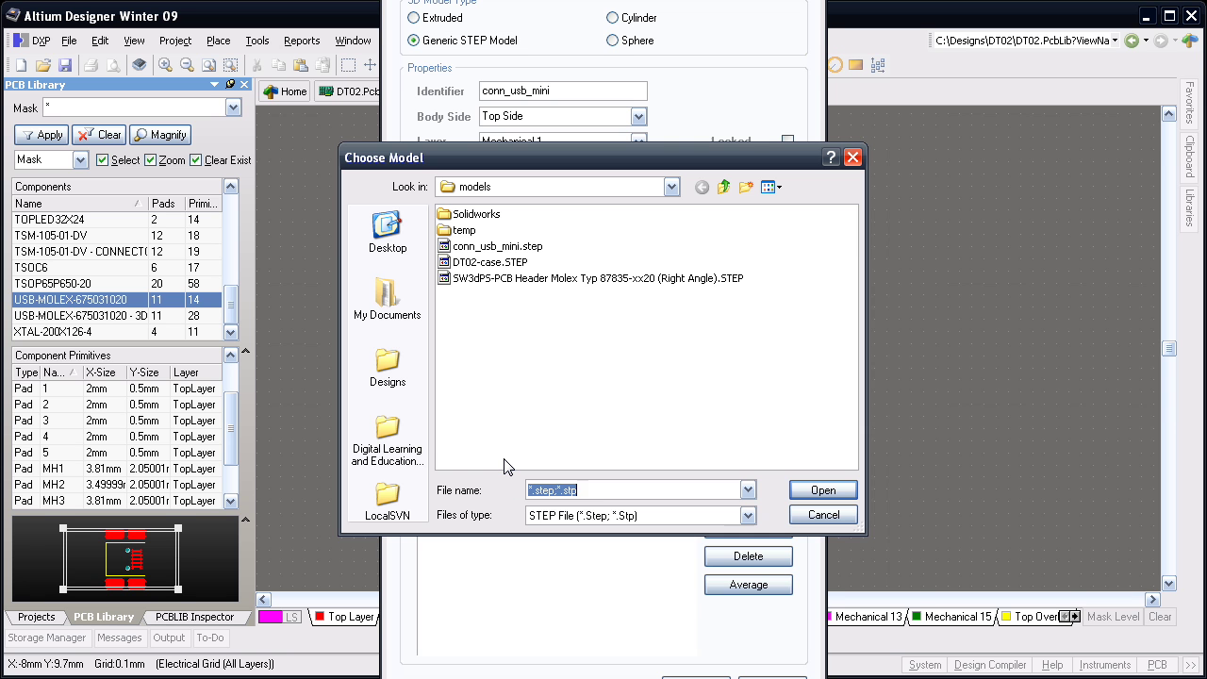
double_click(514, 246)
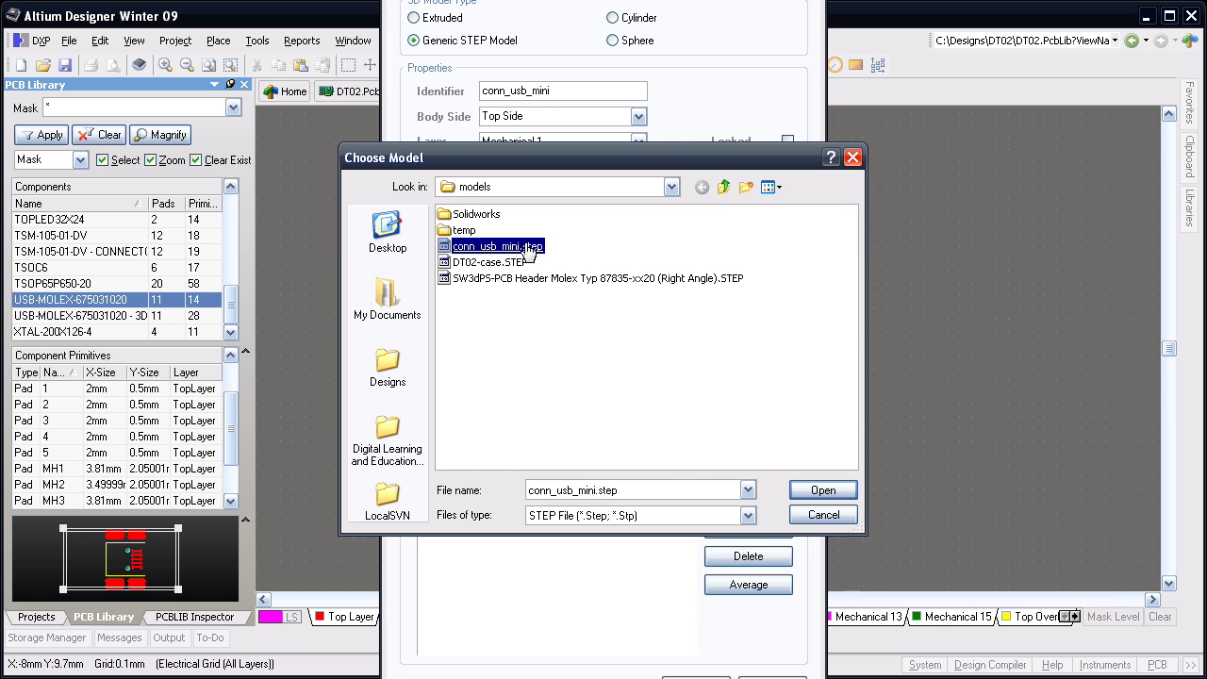
click(695, 675)
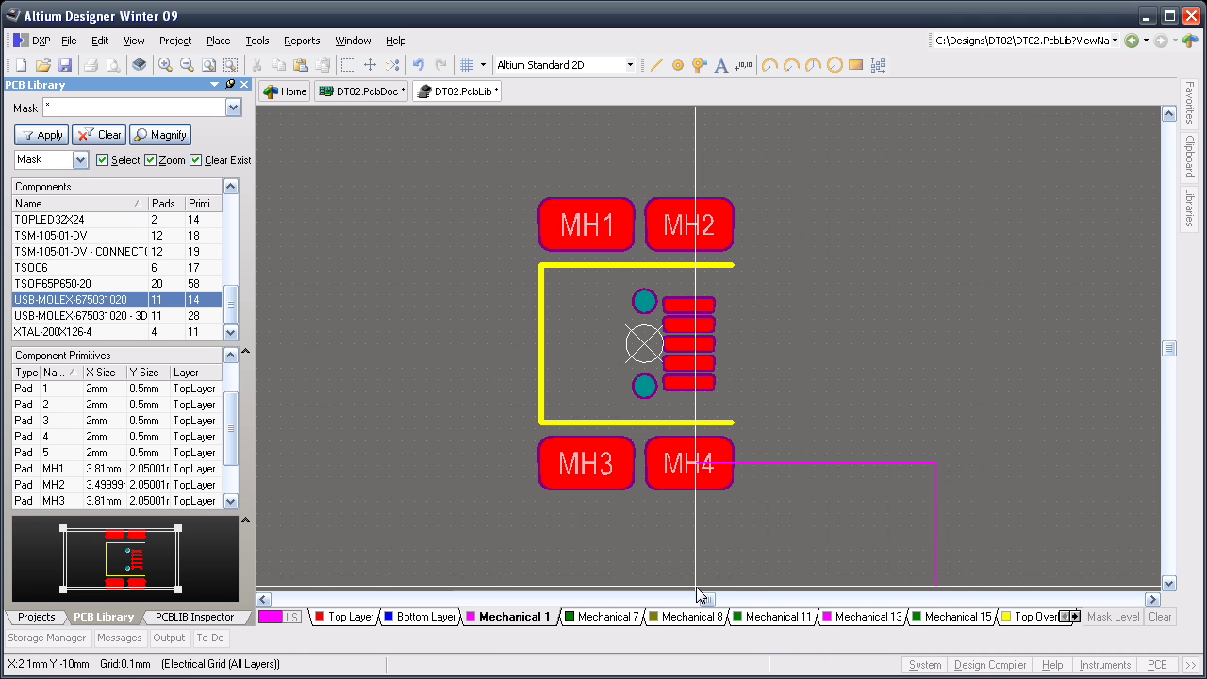
click(809, 401)
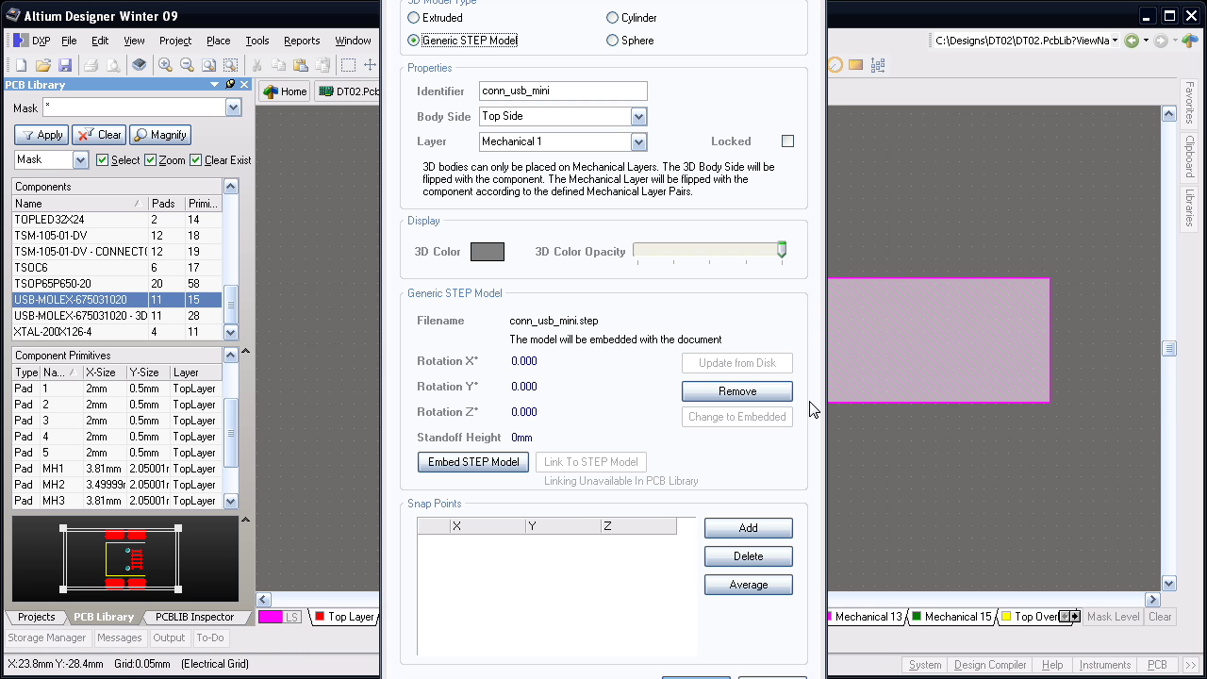
click(771, 675)
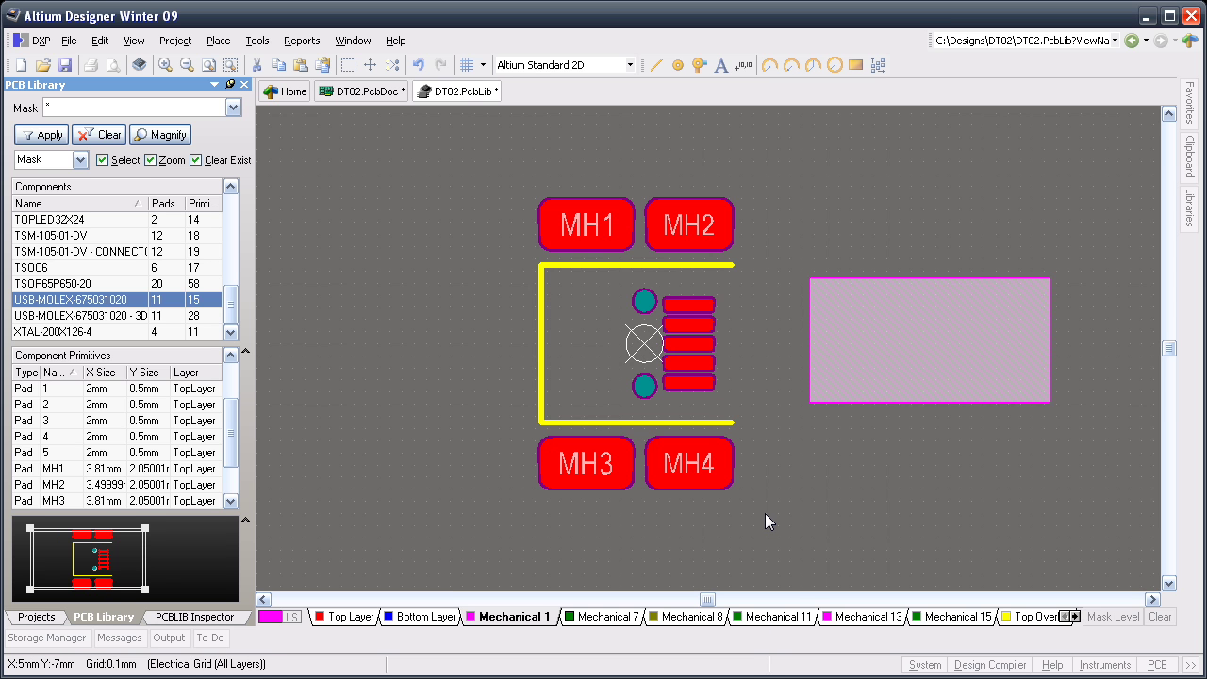
key(3)
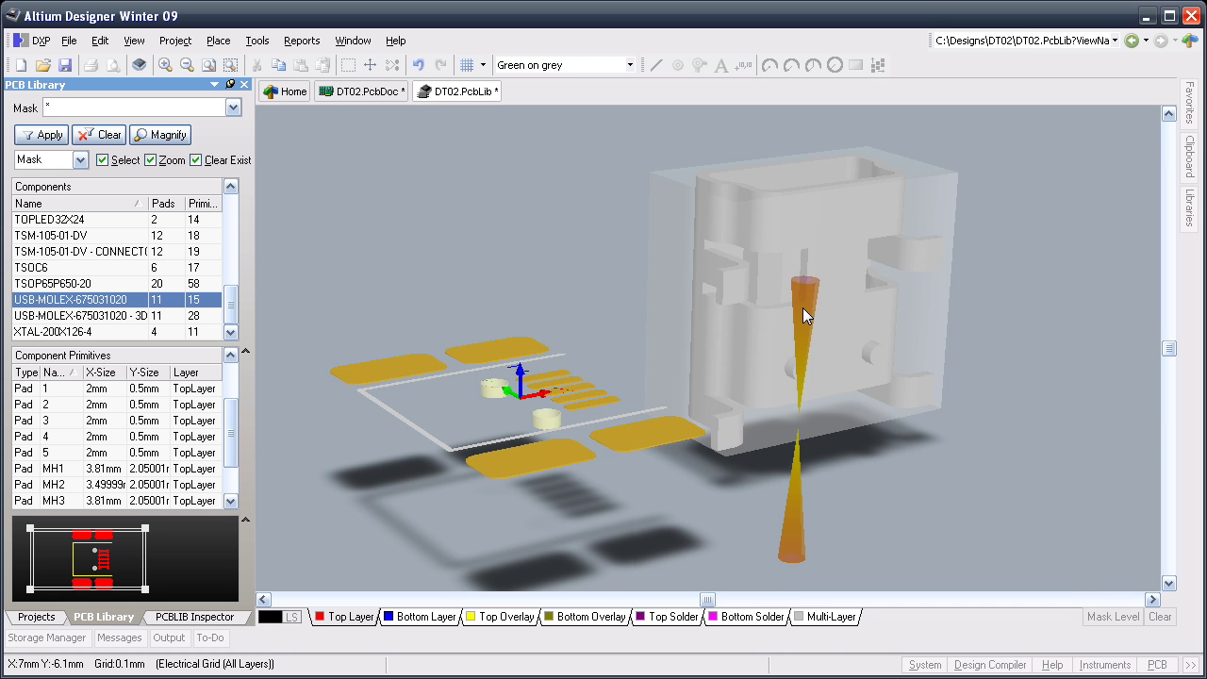
Add a snap point at 0mm, 0mm, 0mm to the conn_usb_mini 3D body
double_click(803, 309)
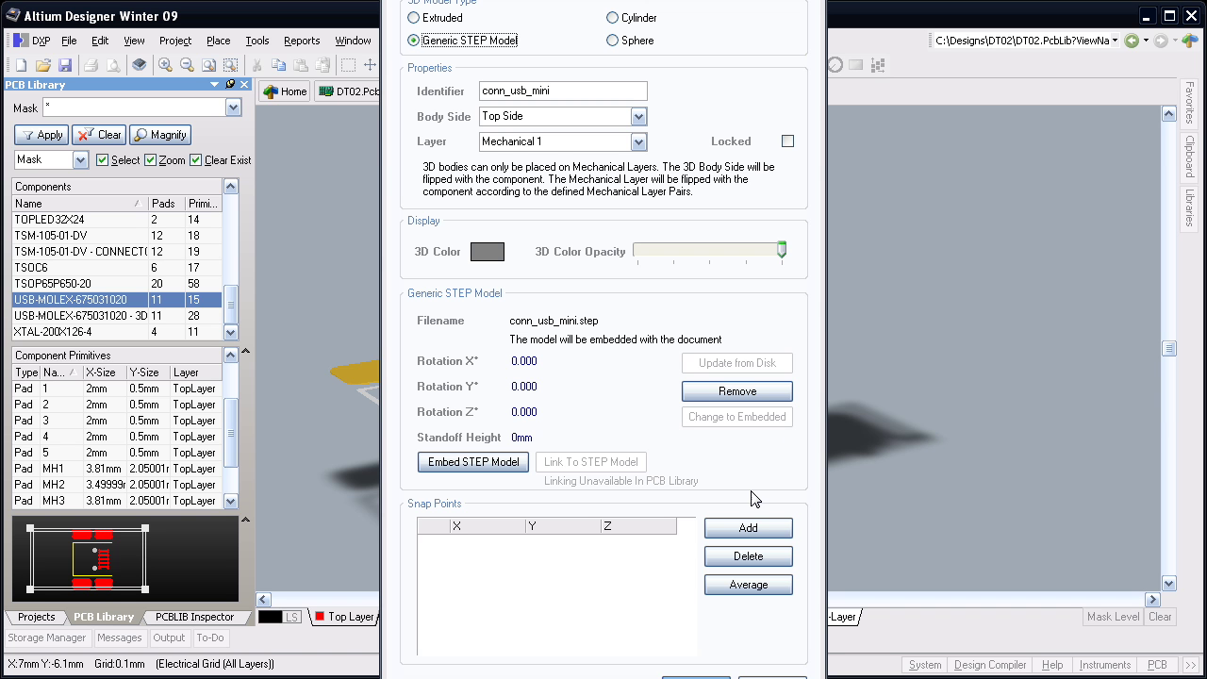
click(740, 531)
click(691, 675)
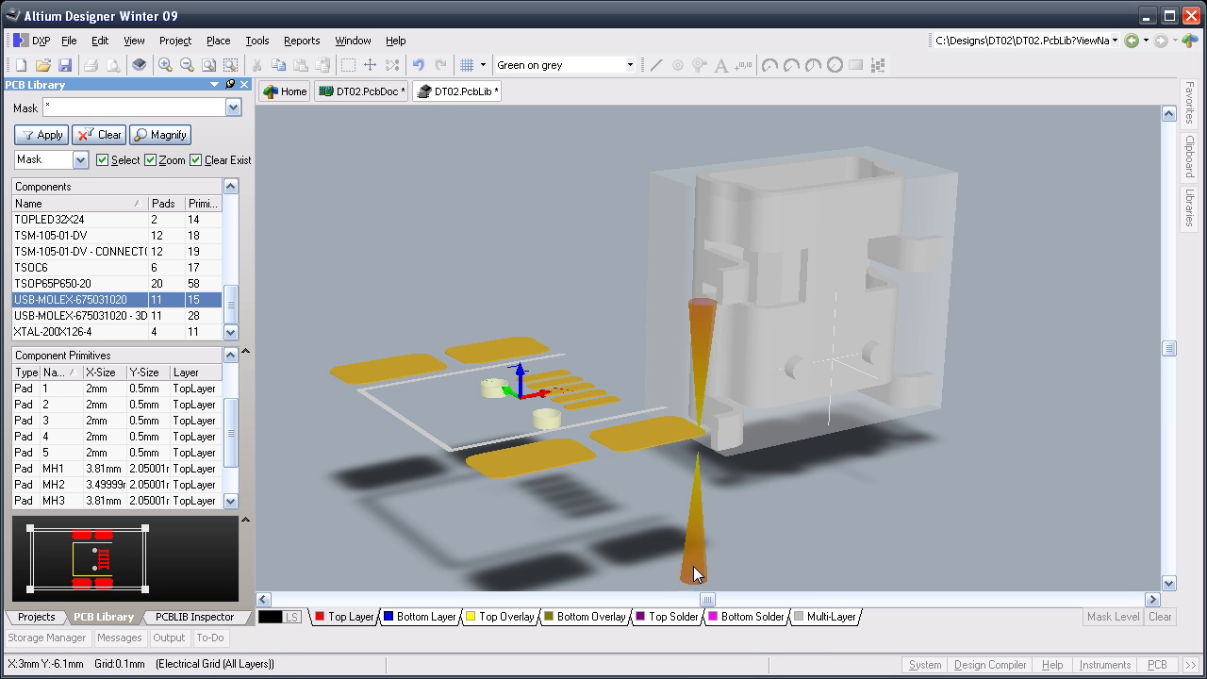
Set the connector model rotation to 90° about X and 270° about Z in the PCBLIB Inspector
click(134, 40)
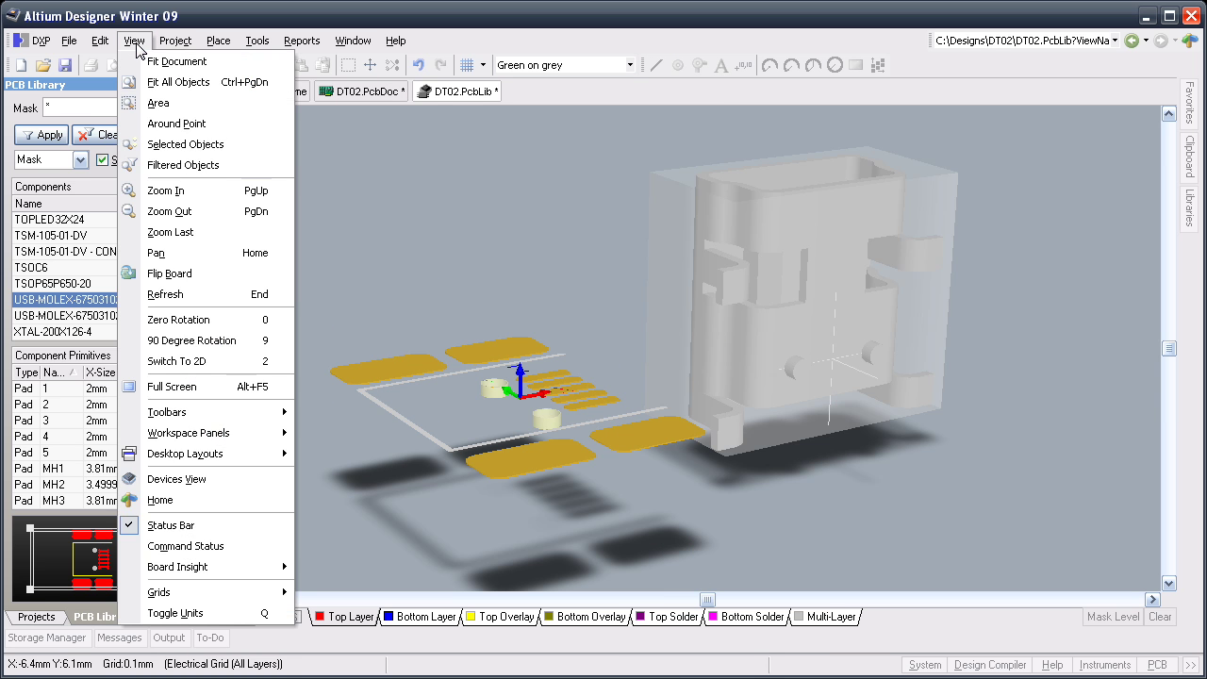
mouse_move(198, 433)
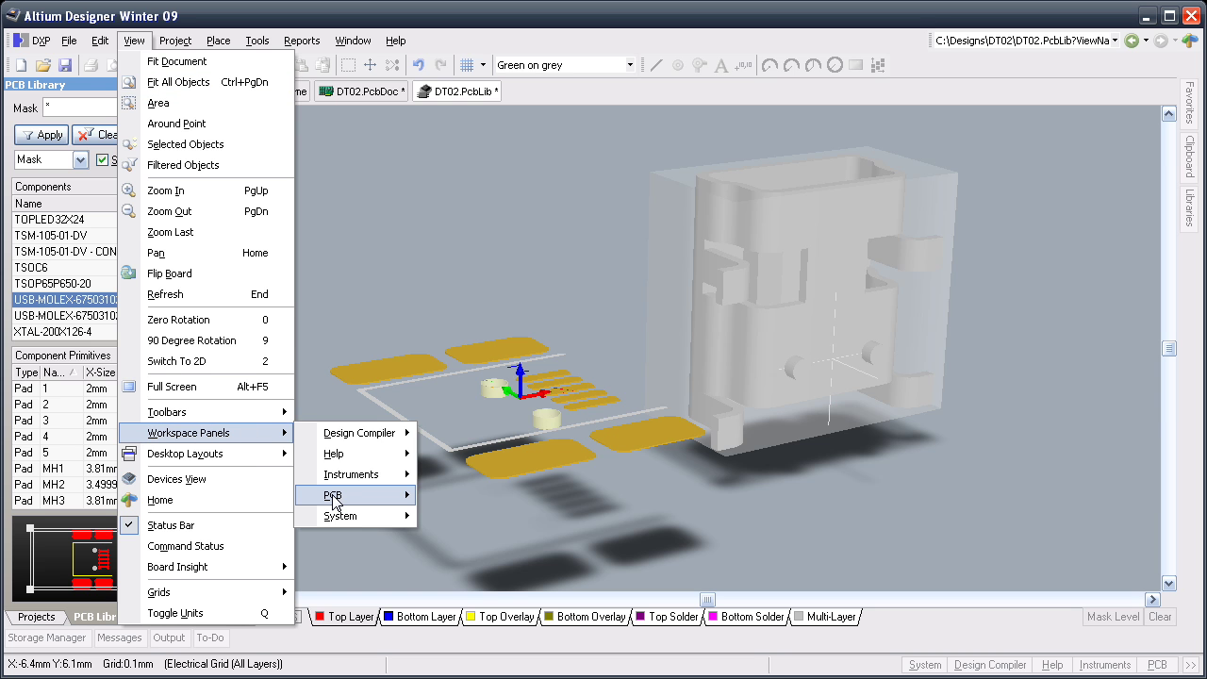
mouse_move(396, 495)
click(474, 577)
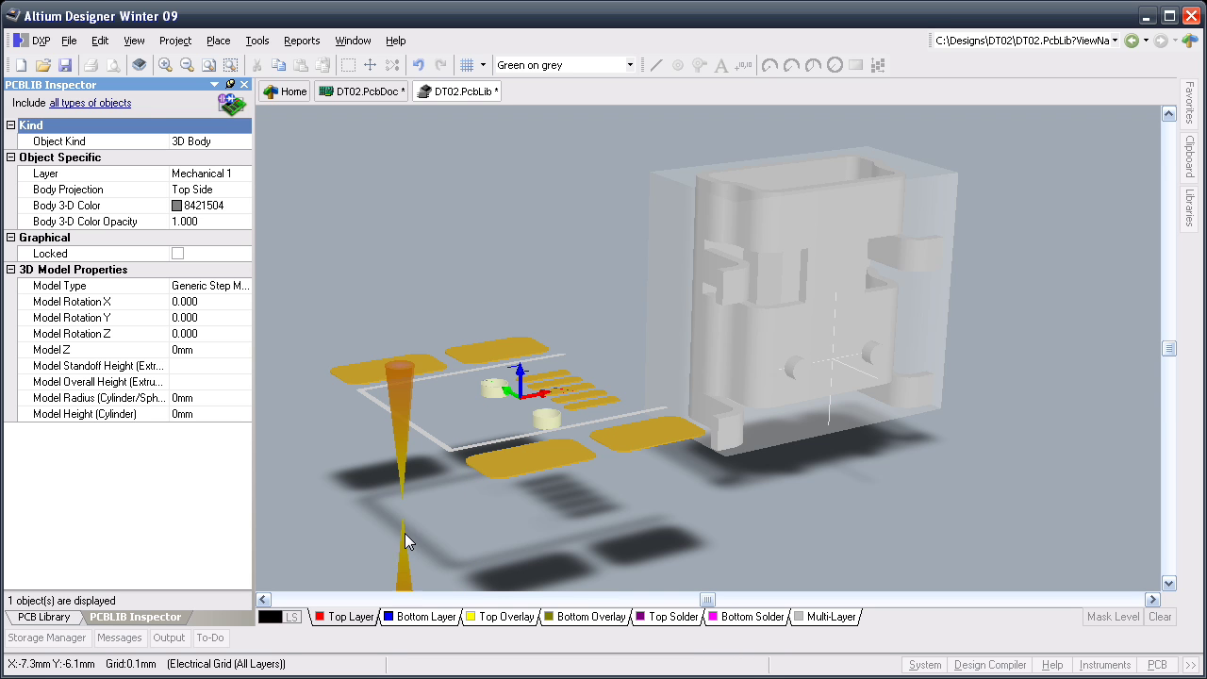
click(181, 301)
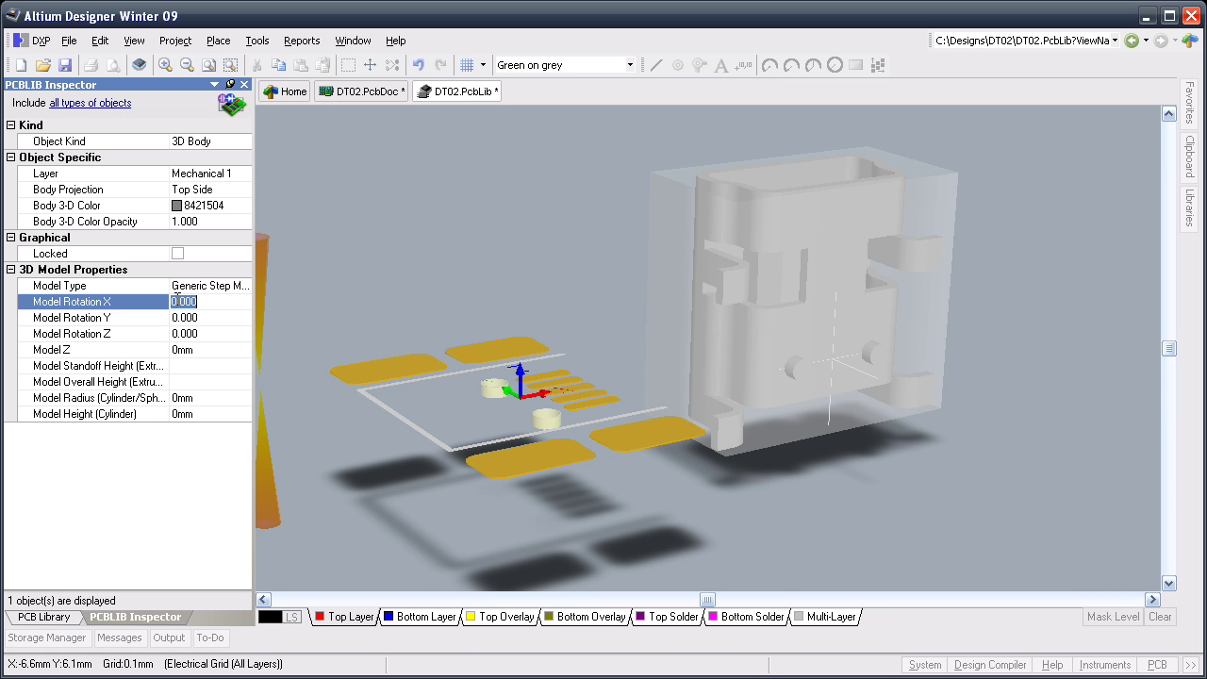
text(90)
key(Return)
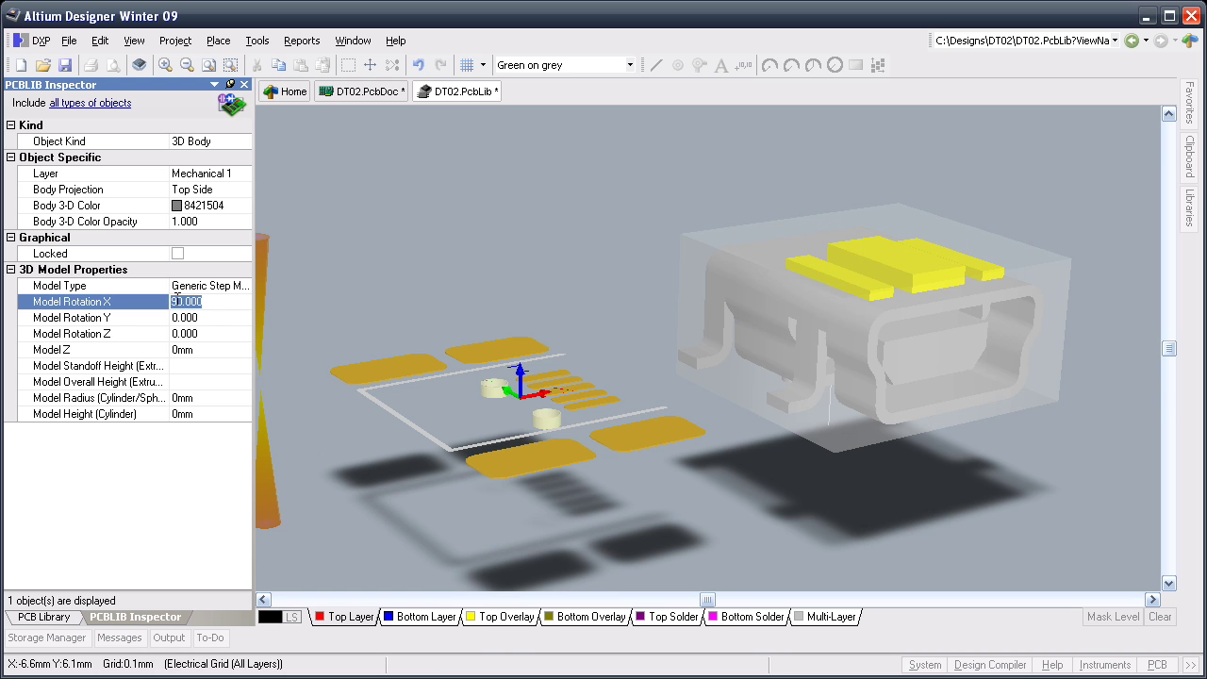
click(200, 335)
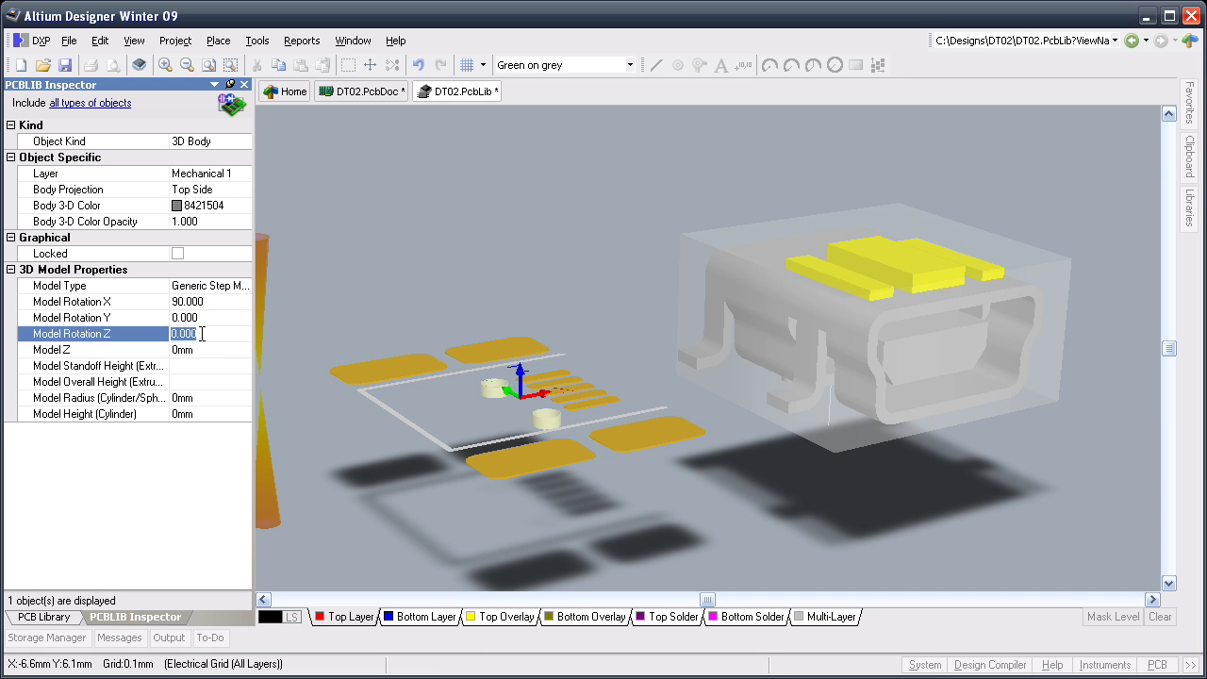
text(270)
key(Return)
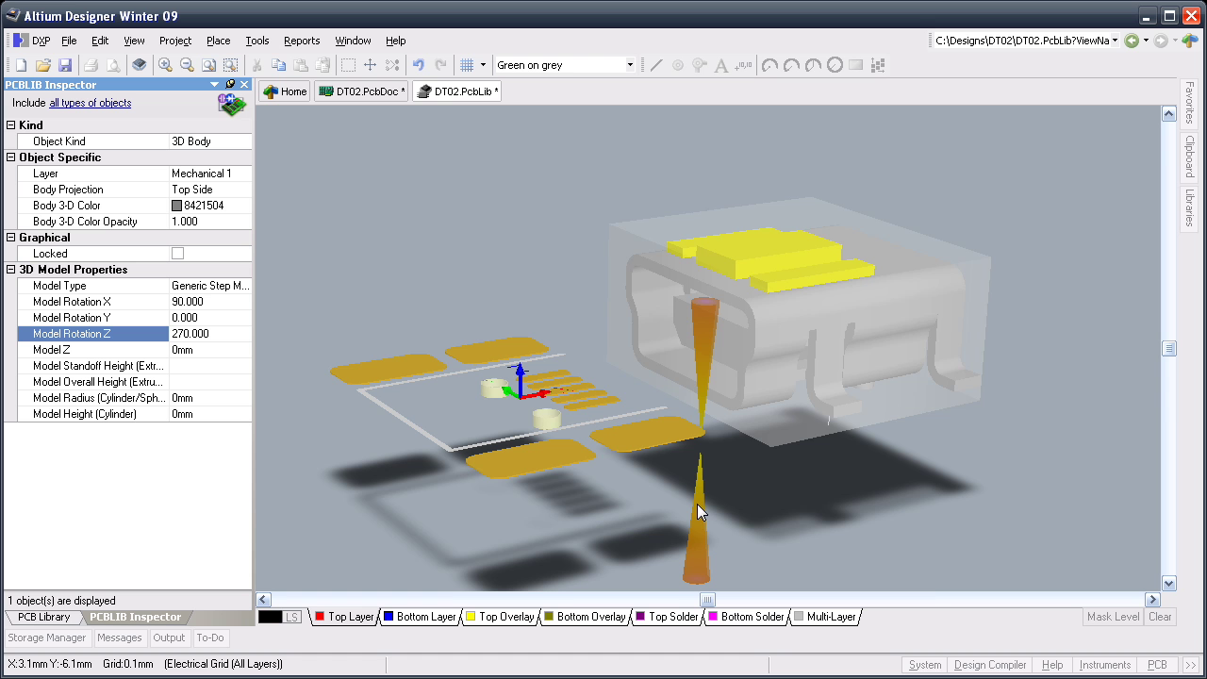
Move the connector's 3D body by its reference point onto the USB footprint in top view
key(m)
key(m)
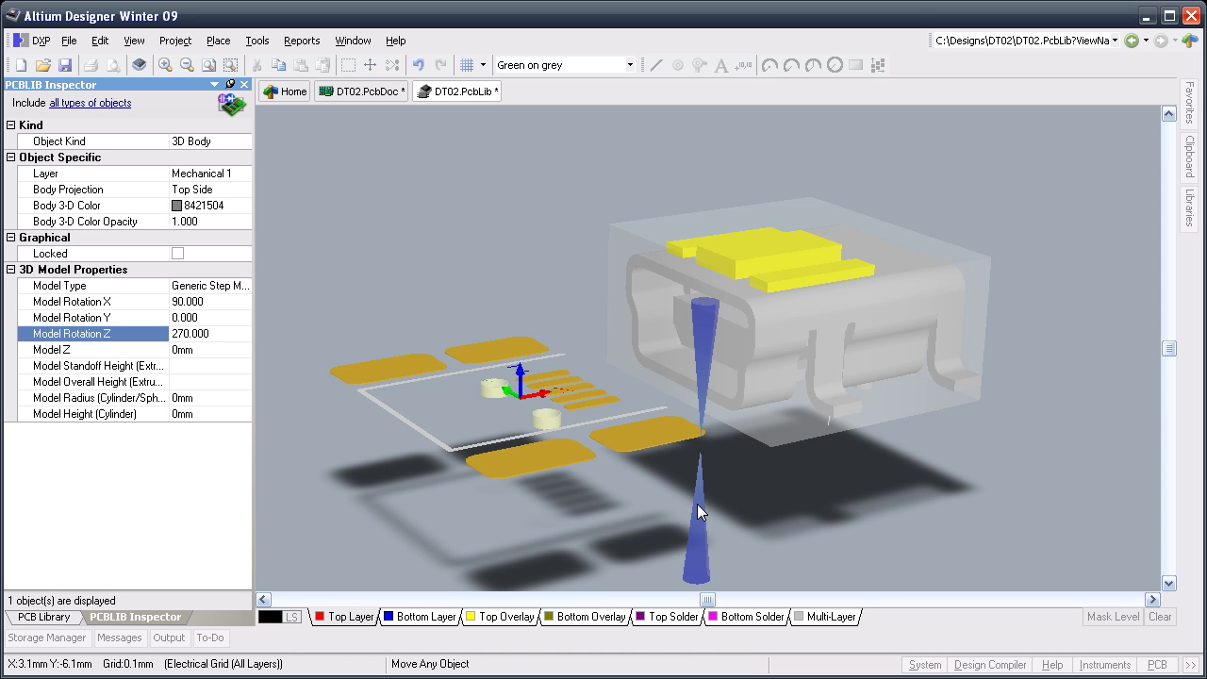
shift+right_drag(697, 503, 727, 509)
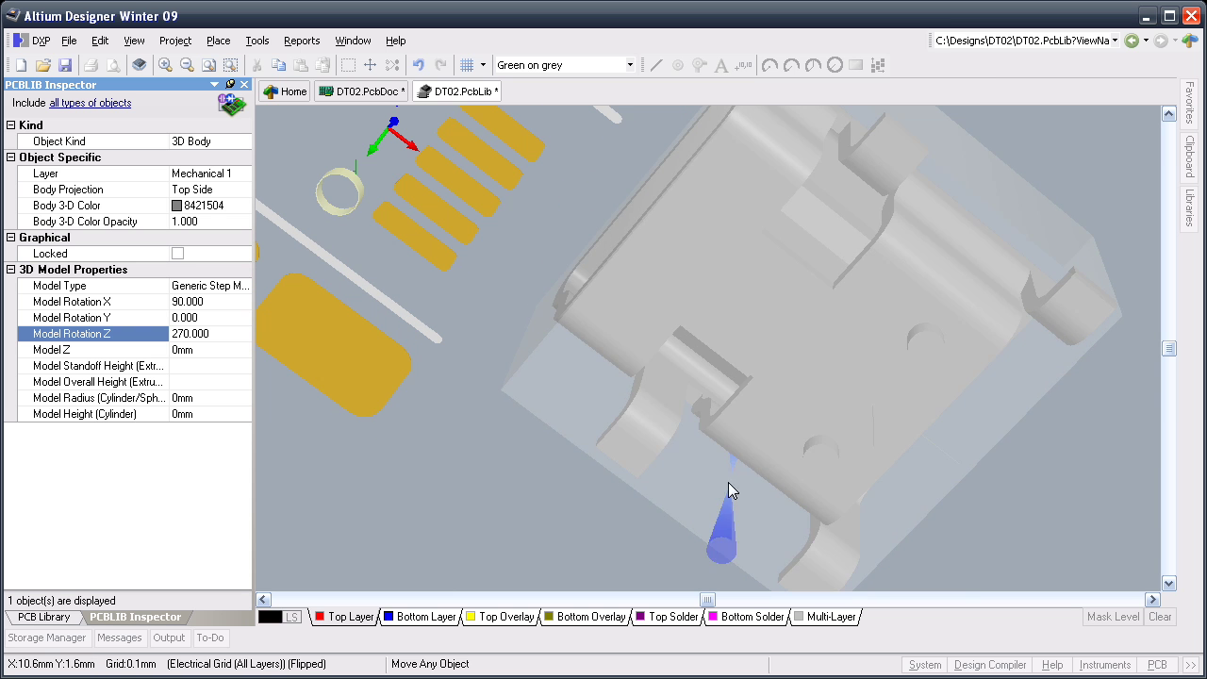
click(872, 402)
right_drag(872, 402, 871, 402)
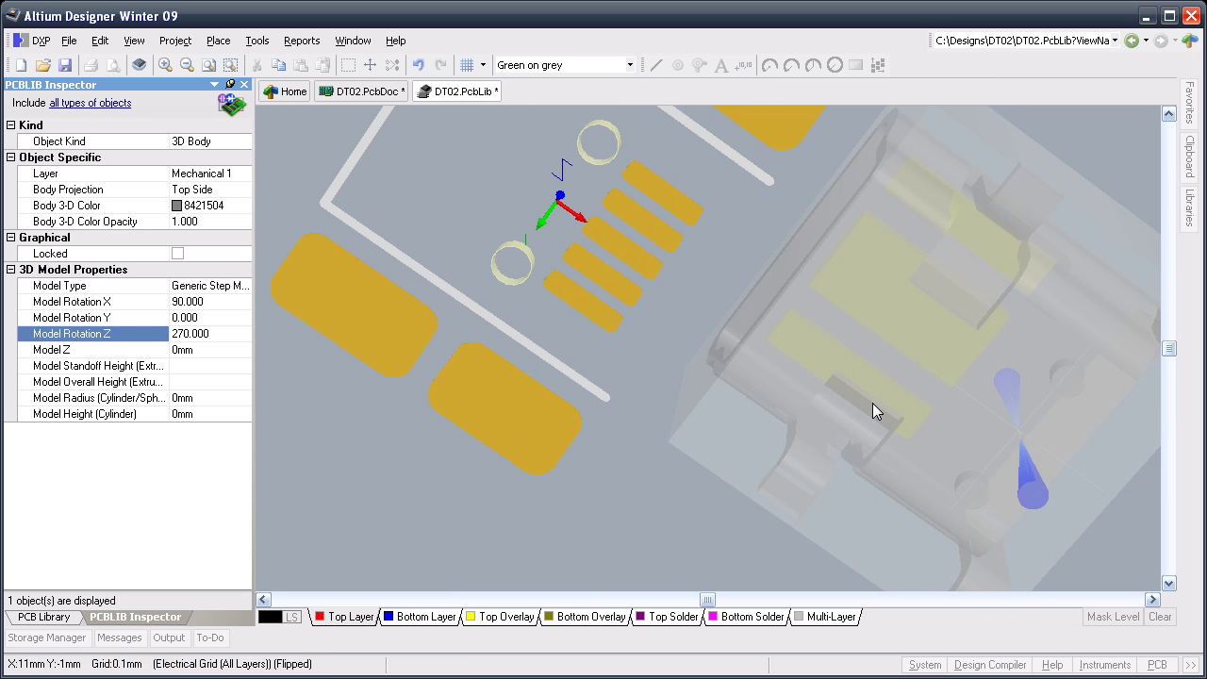
key(j)
key(r)
key(0)
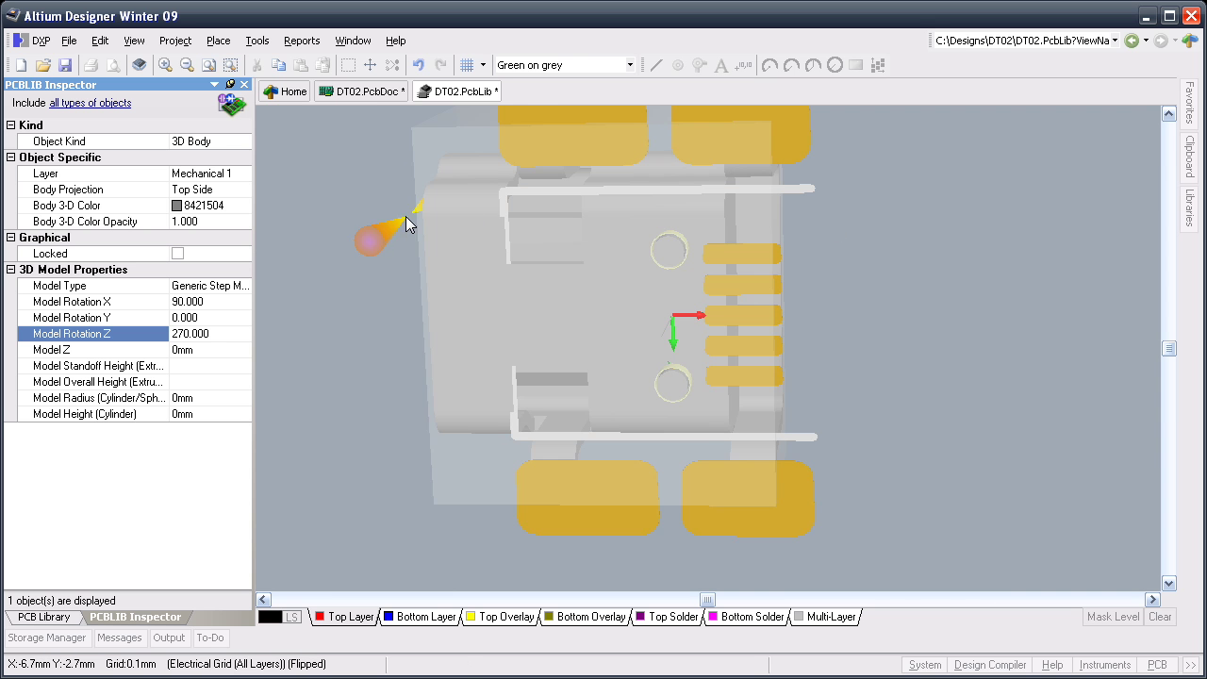
click(406, 216)
key(8)
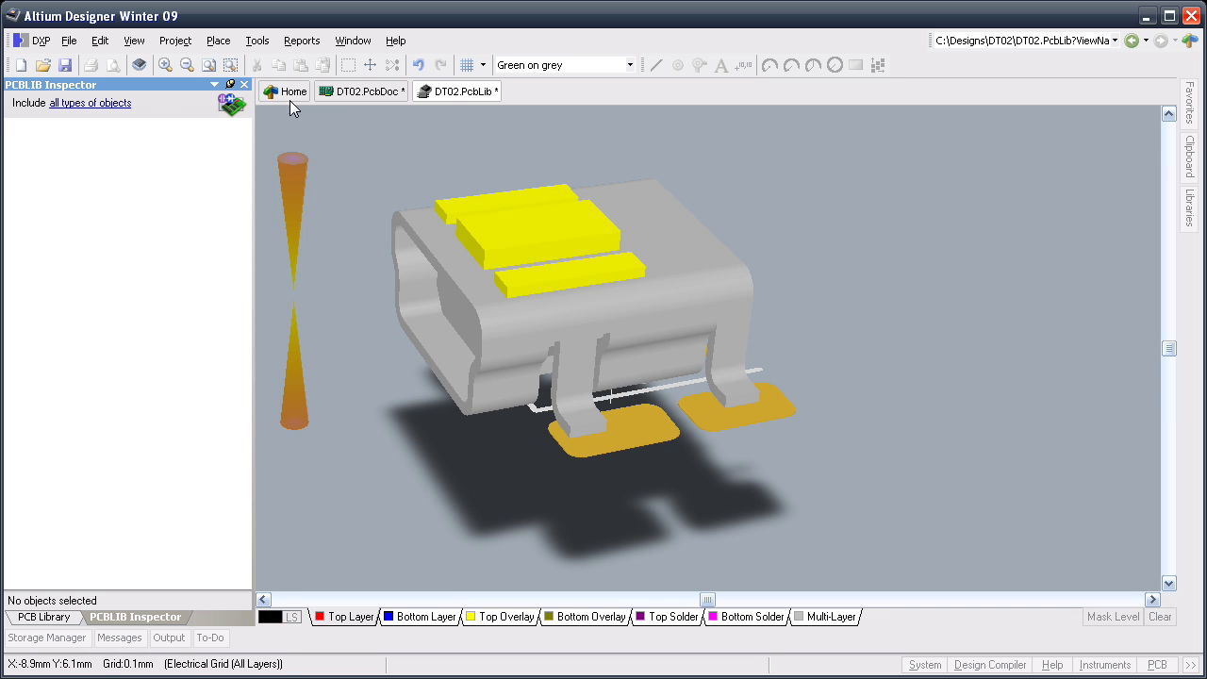
Use Position 3D Body to snap the body's snap point onto the footprint pads
click(257, 40)
mouse_move(462, 325)
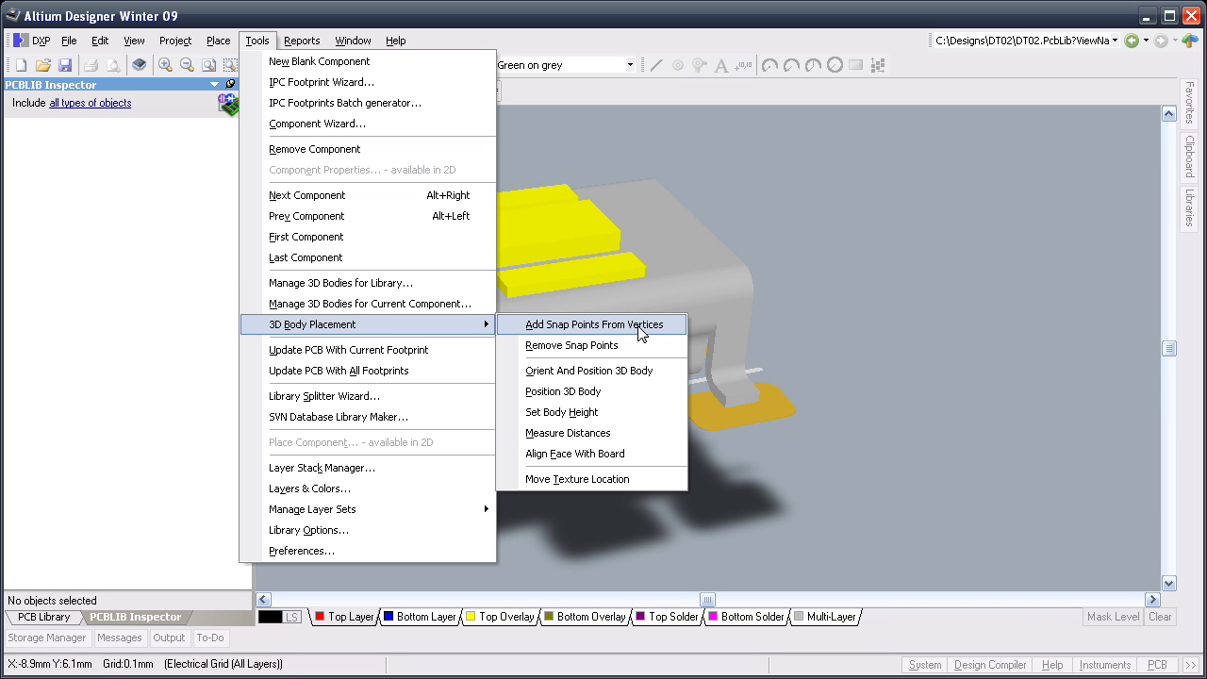
key(F1)
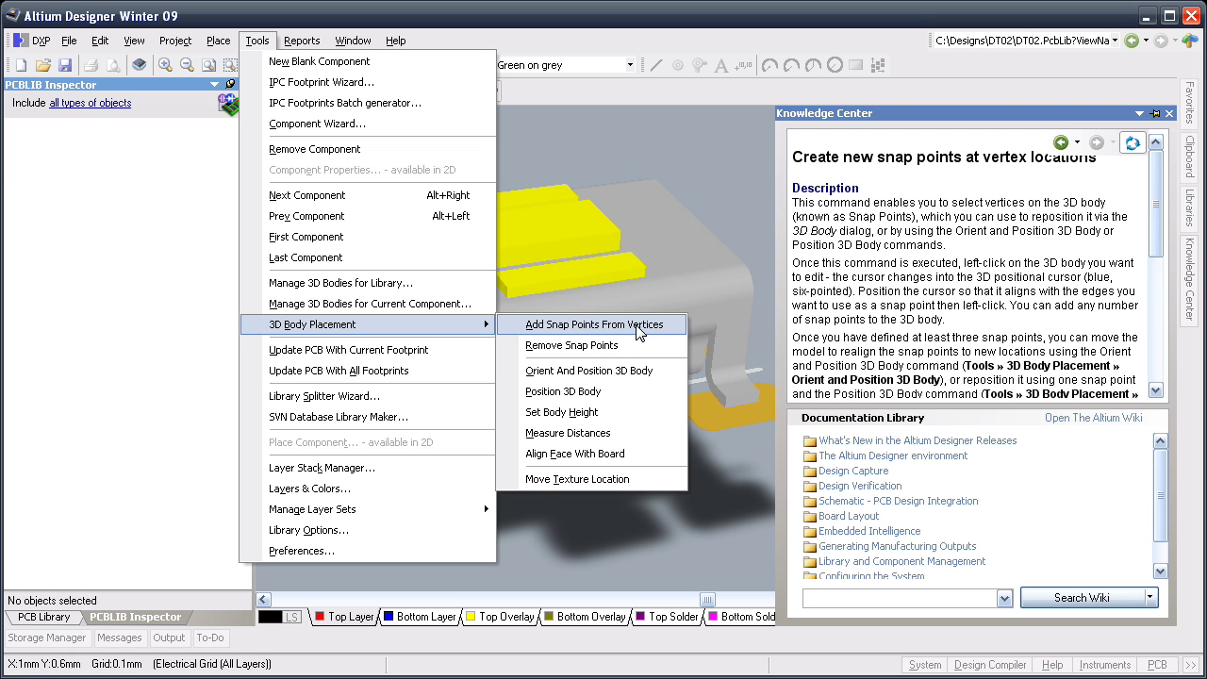
click(638, 396)
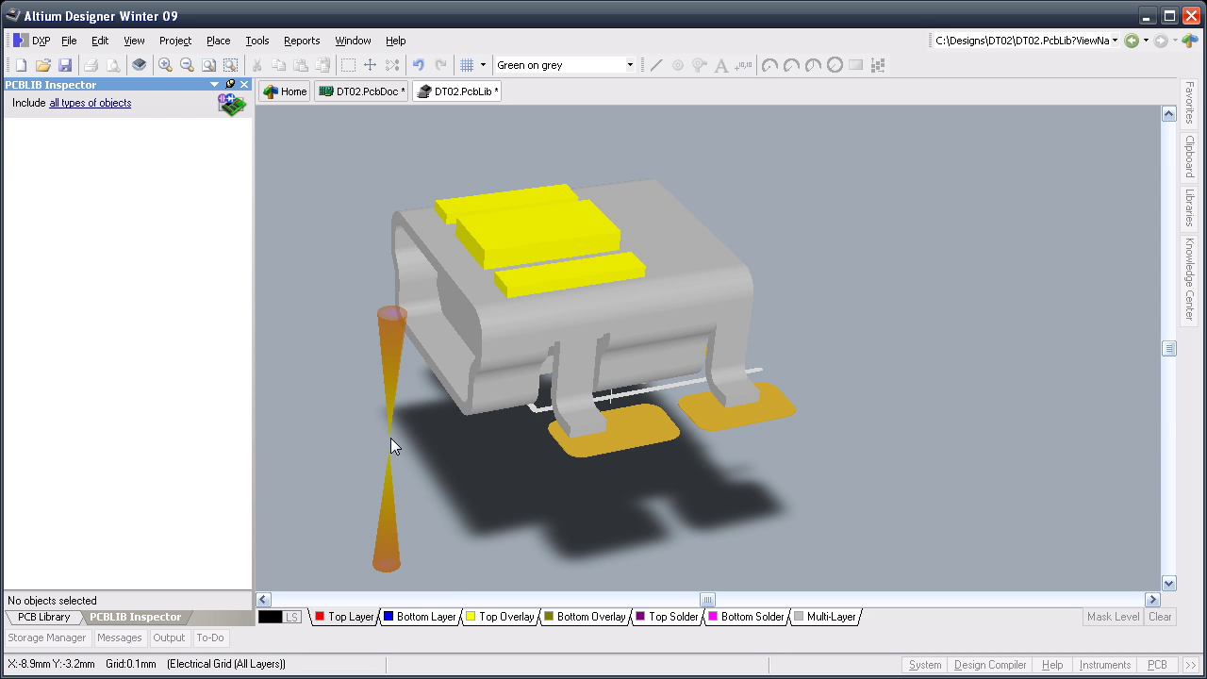
click(391, 437)
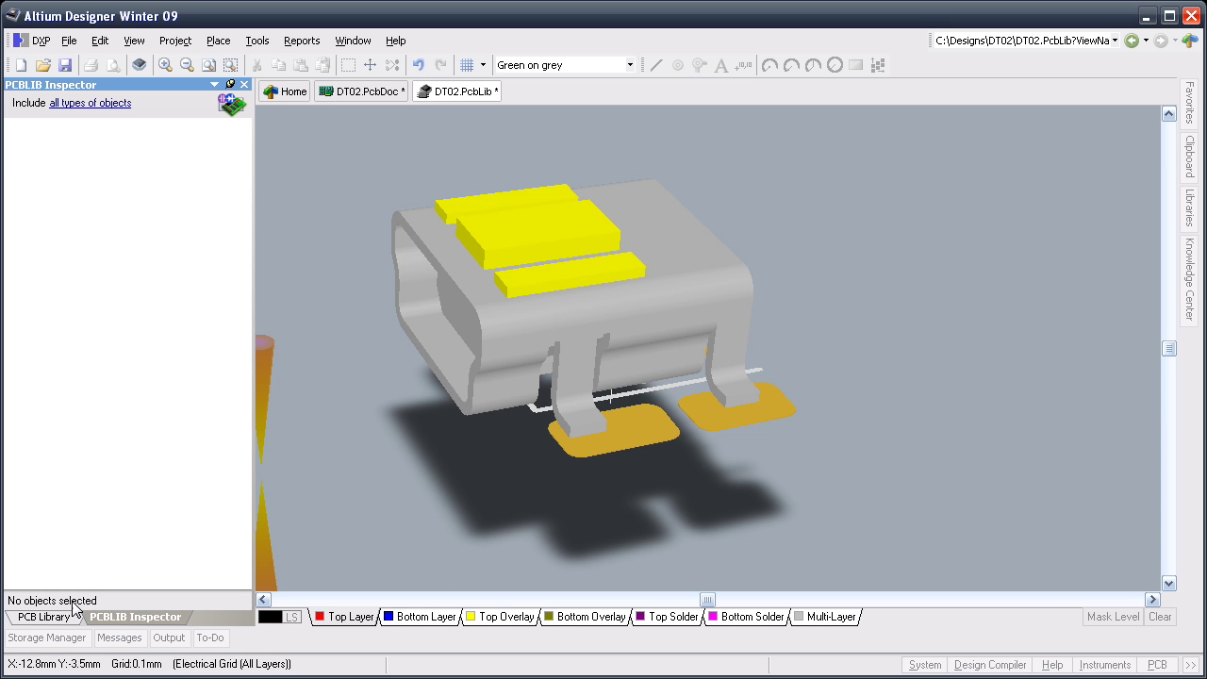
Update the PCB with the USB-MOLEX-675031020 footprint and view DT02.PcbDoc in 3D
click(76, 613)
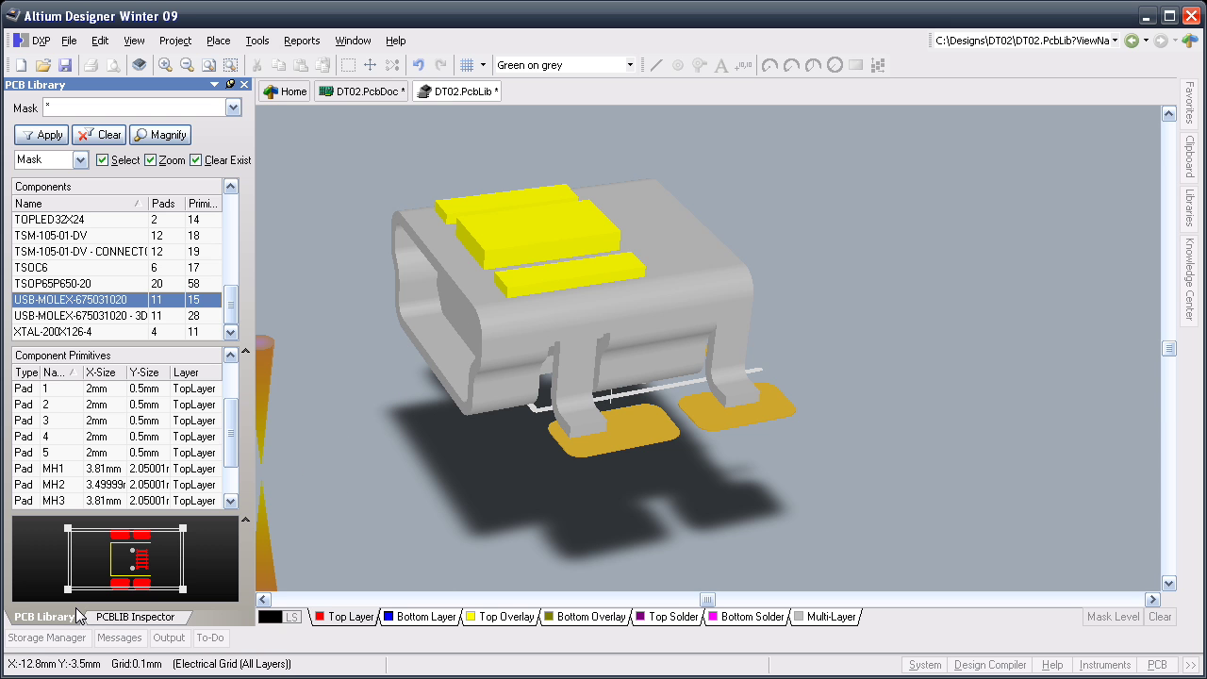
right_click(88, 298)
click(225, 491)
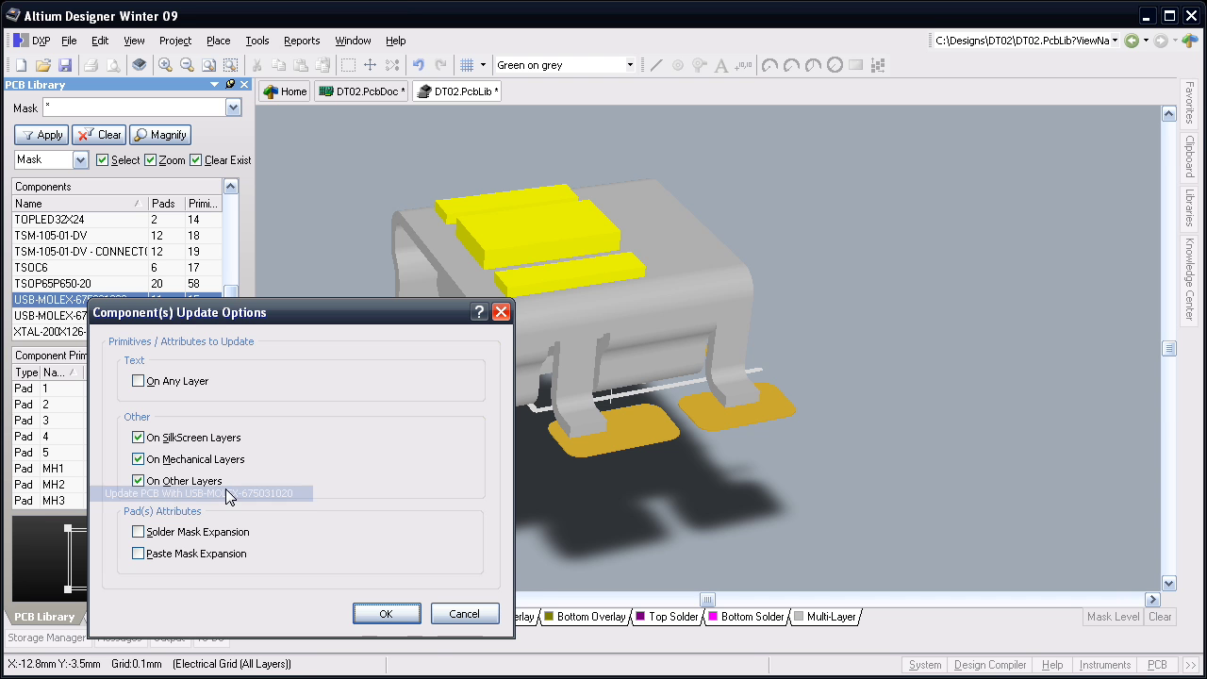
click(386, 612)
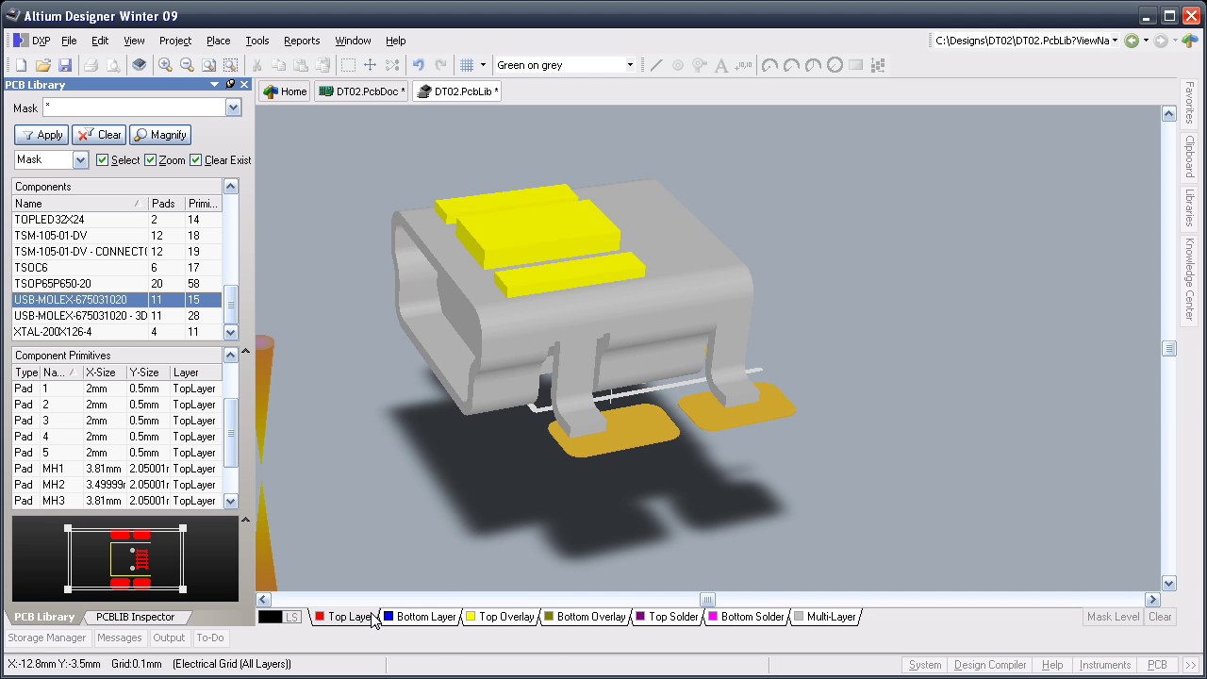
click(363, 91)
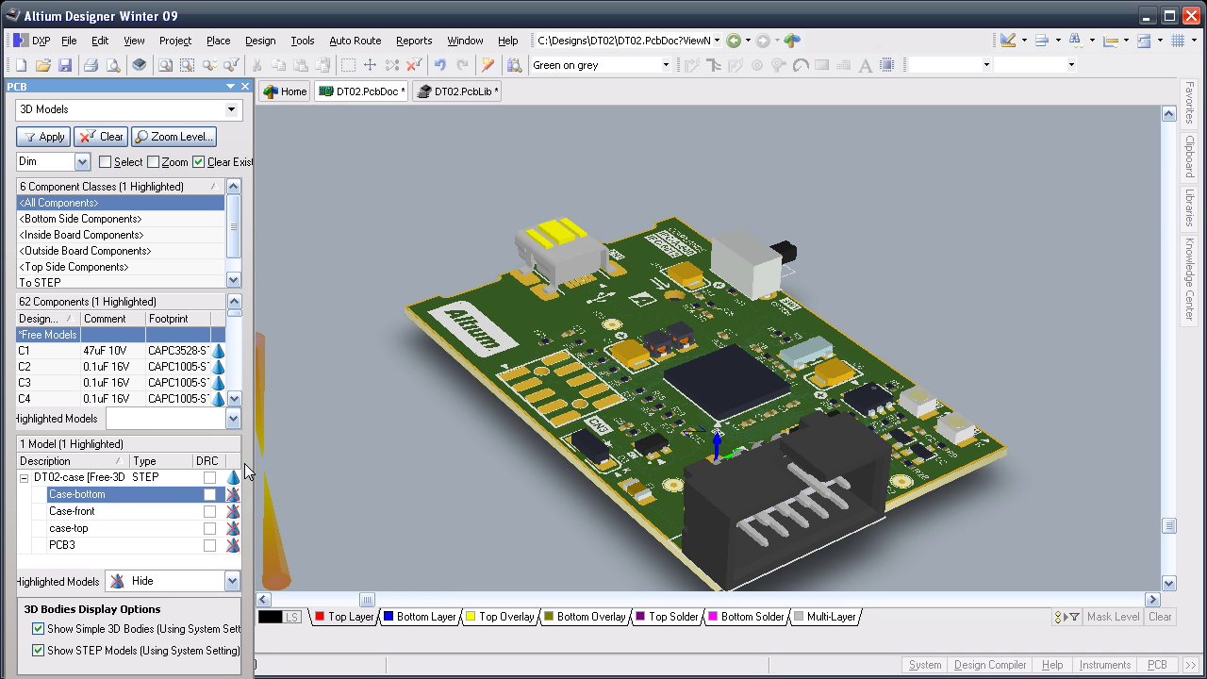
Show the Case-bottom, Case-front and case-top models at 75% opacity
click(105, 497)
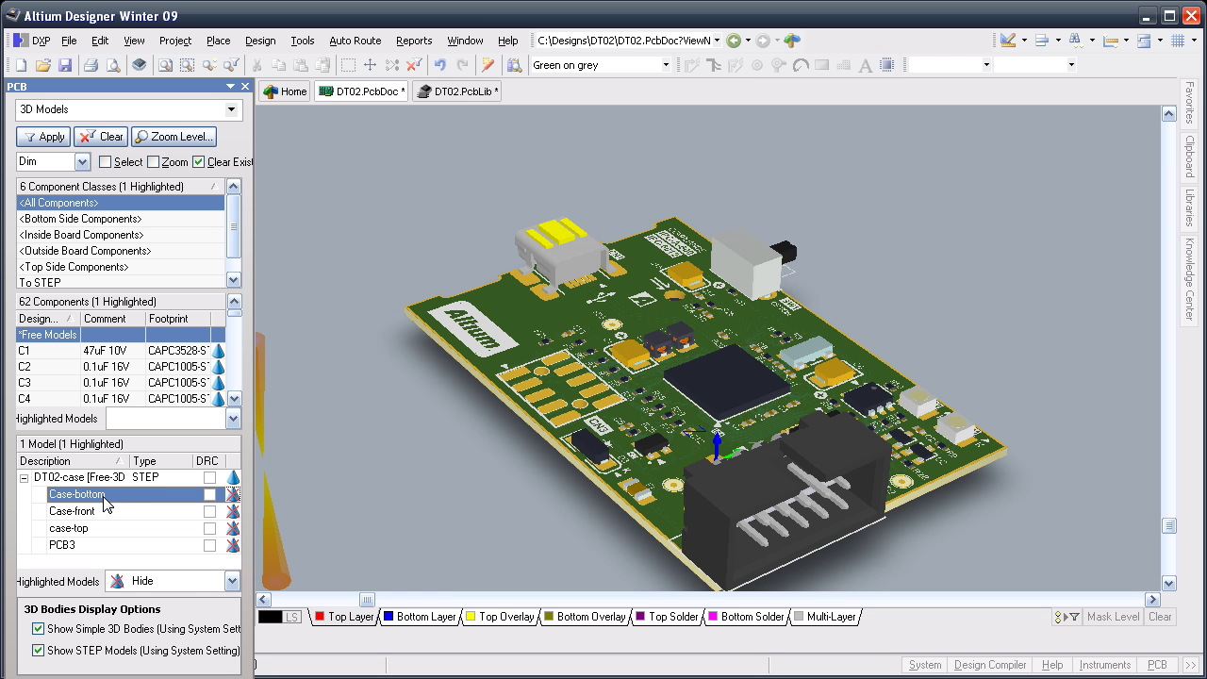
shift+click(75, 530)
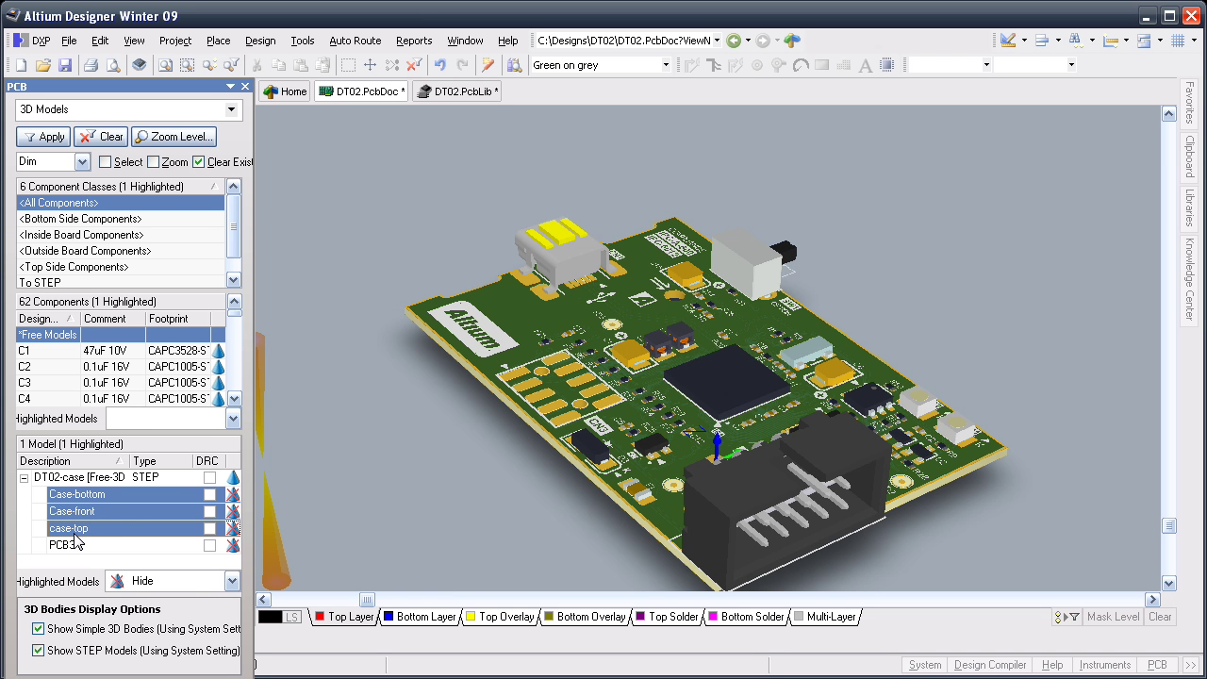
click(161, 580)
click(170, 638)
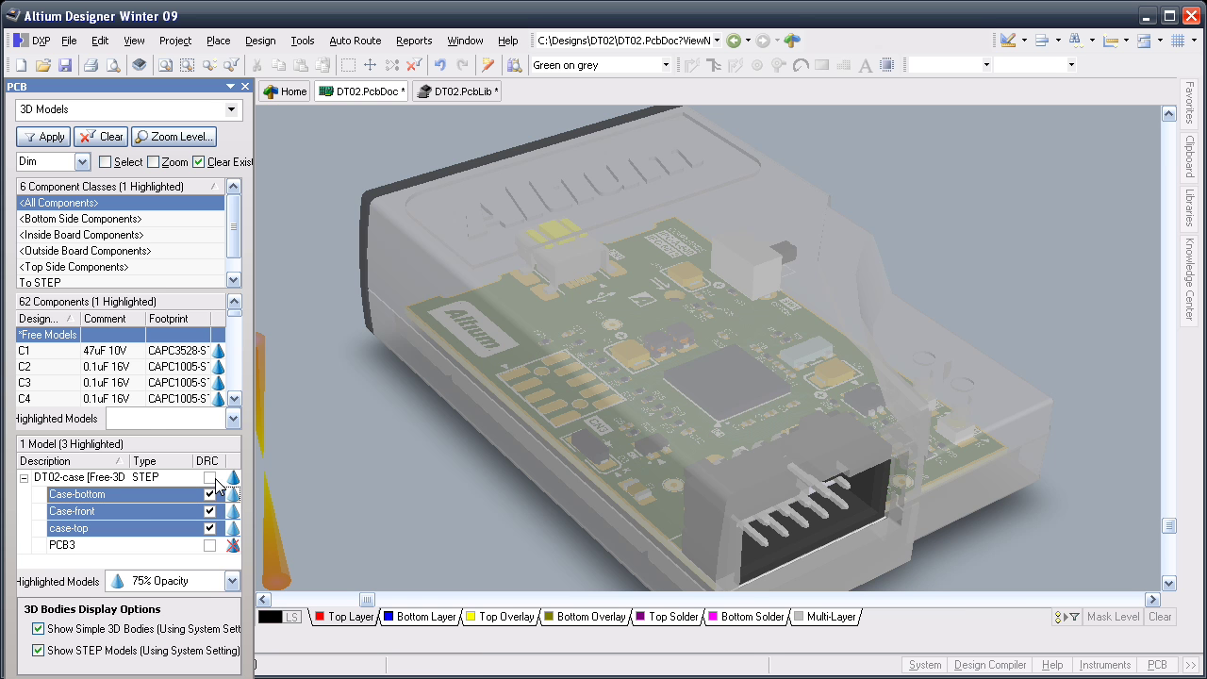
Run a Design Rule Check and review the violations list
click(302, 41)
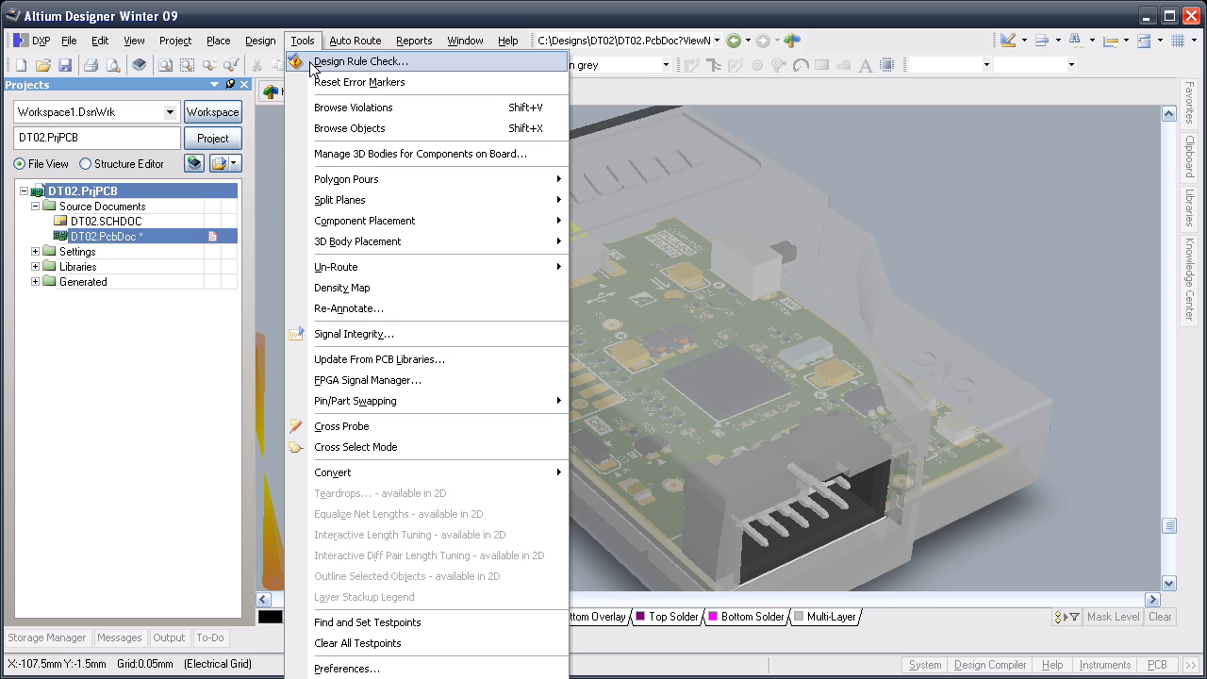
click(360, 61)
click(358, 622)
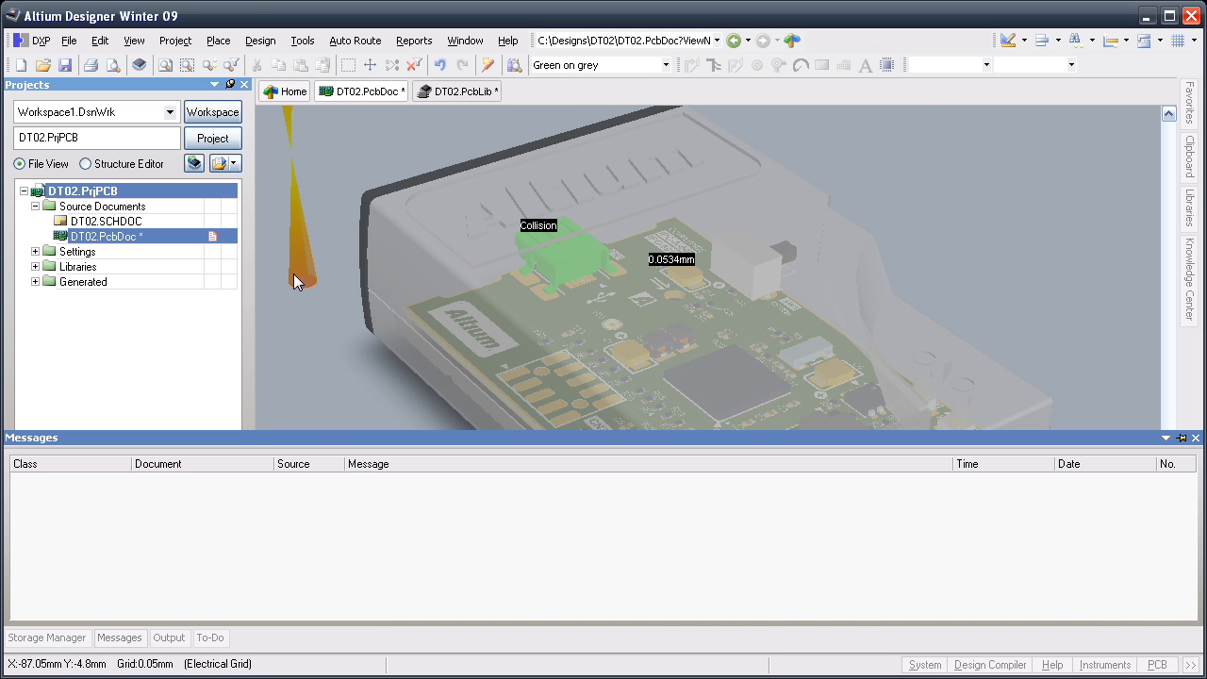
ctrl+scroll(318, 348, up, 6)
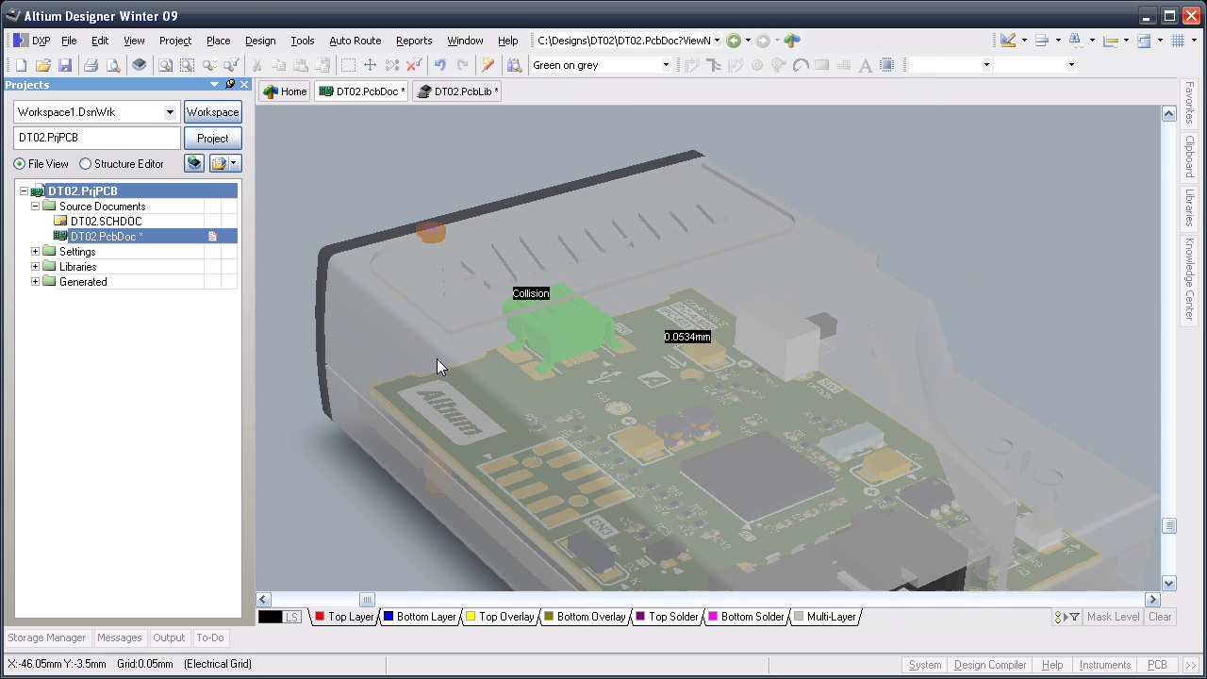
ctrl+scroll(415, 346, up, 6)
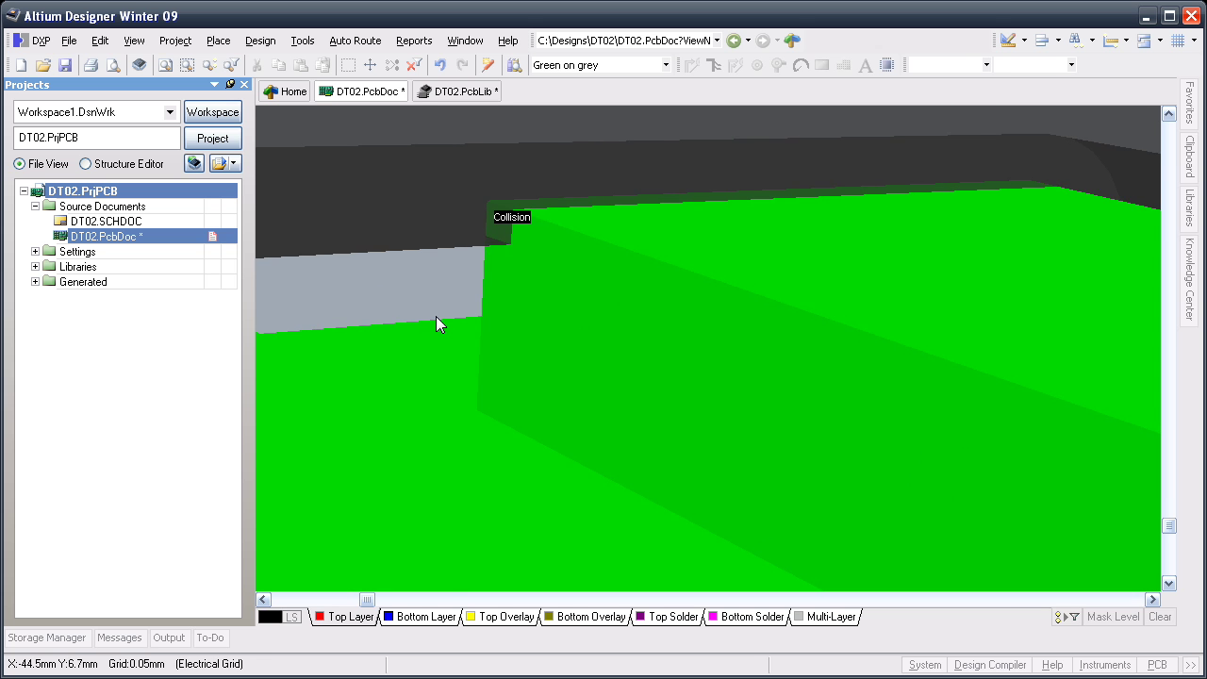
scroll(436, 325, down, 2)
ctrl+scroll(435, 316, down, 10)
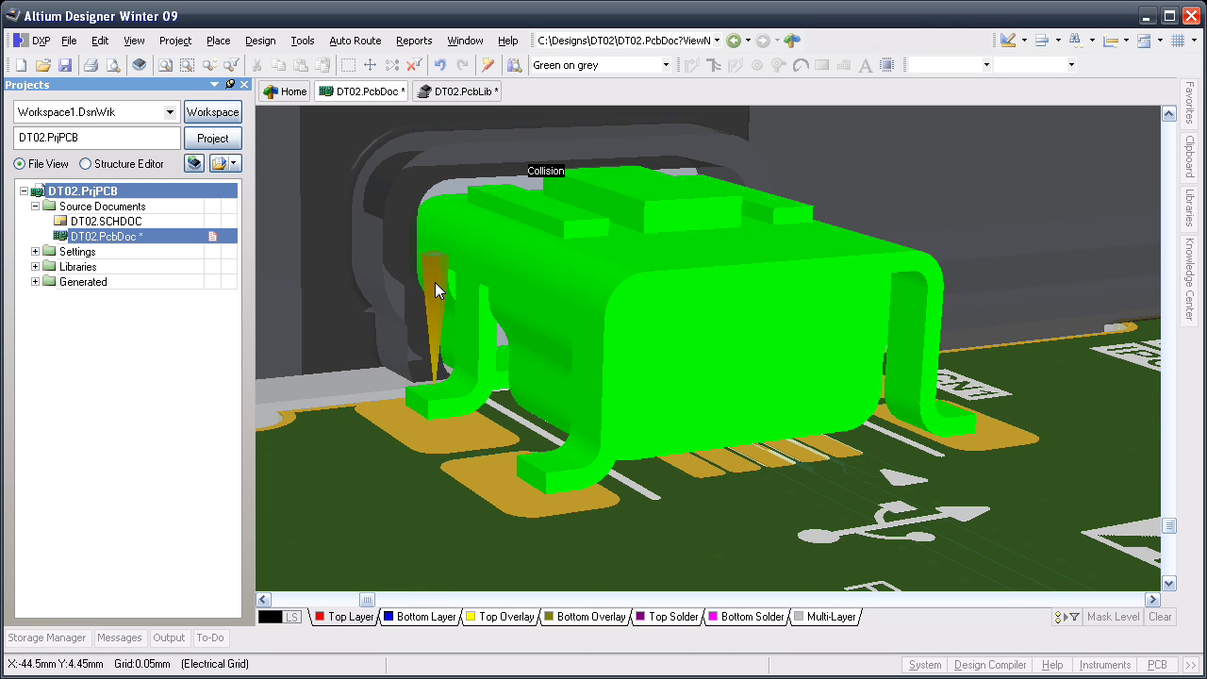
In DT02.PcbLib, view the USB-MOLEX-675031020 footprint in 2D and append ' - Step' to its name
click(459, 90)
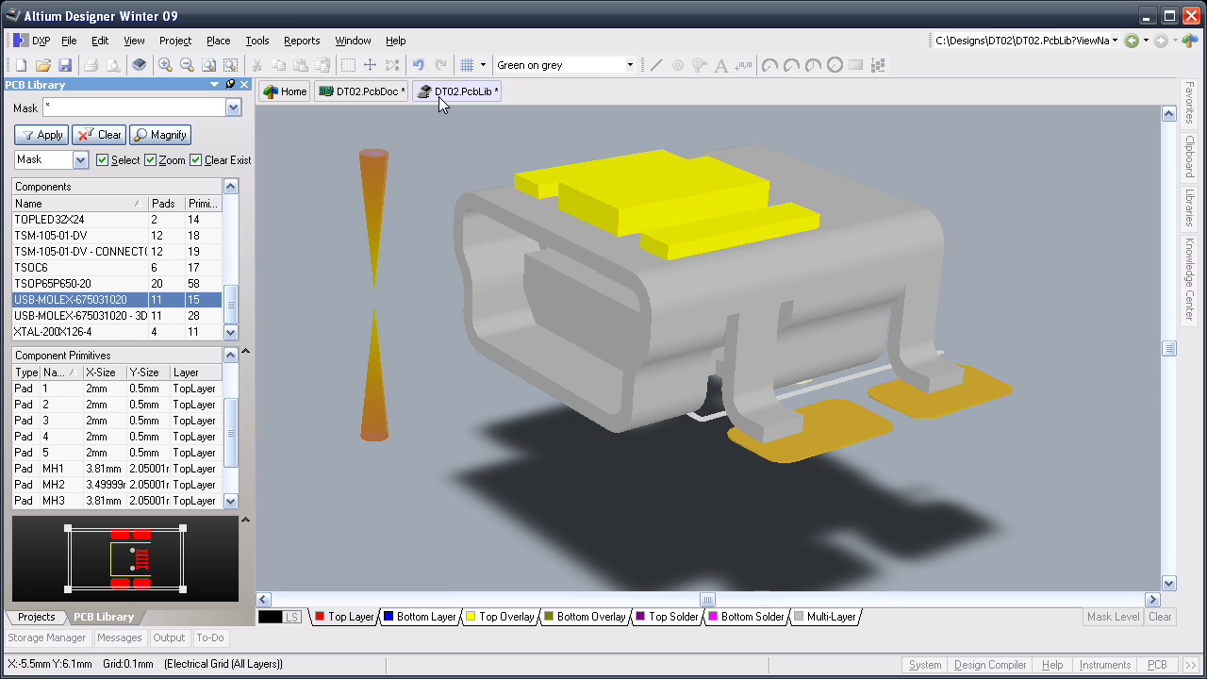
click(114, 321)
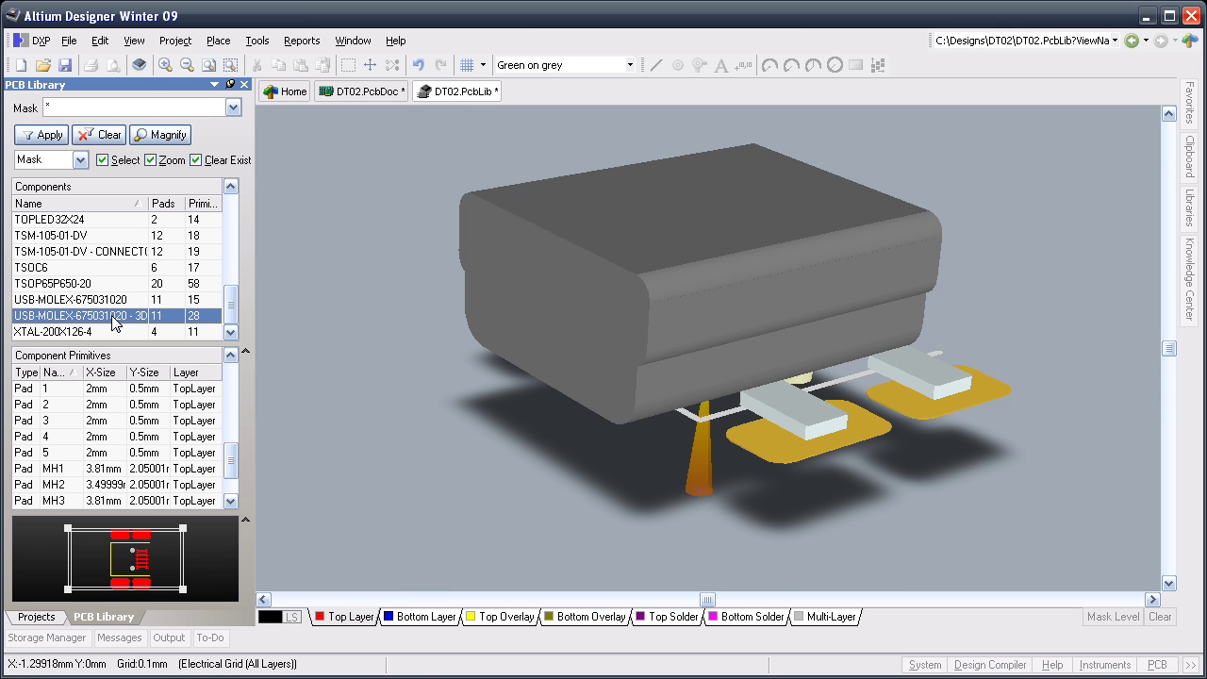
click(134, 40)
click(183, 359)
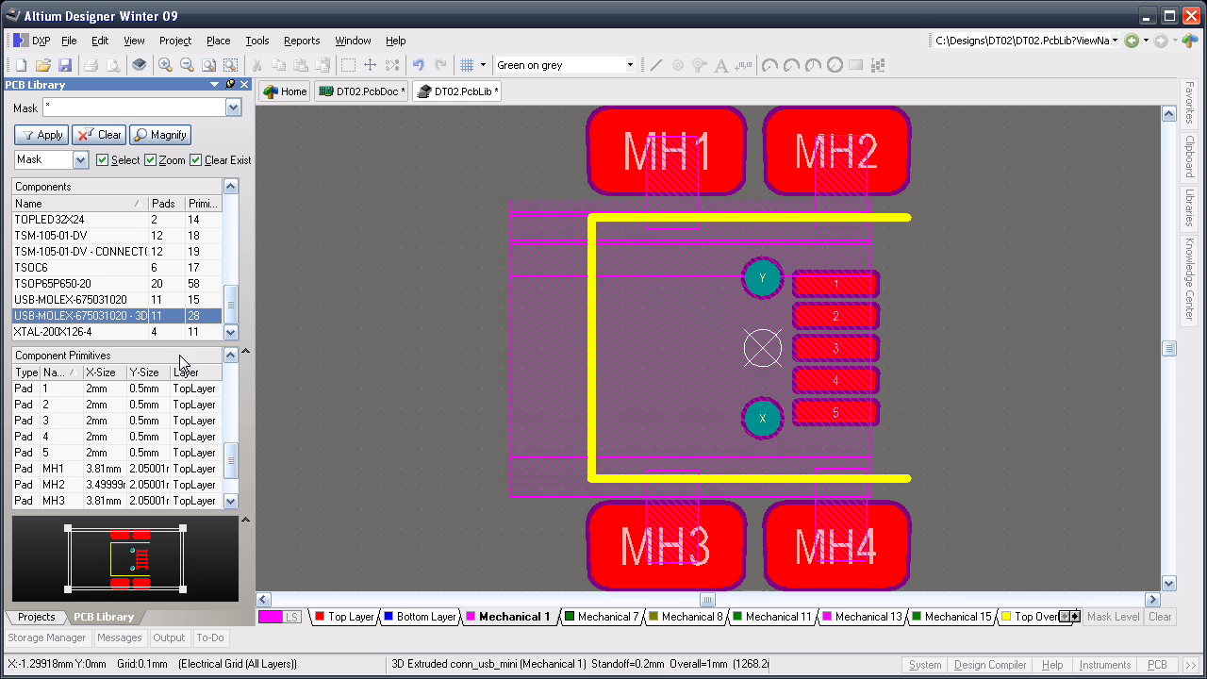
double_click(132, 299)
click(610, 323)
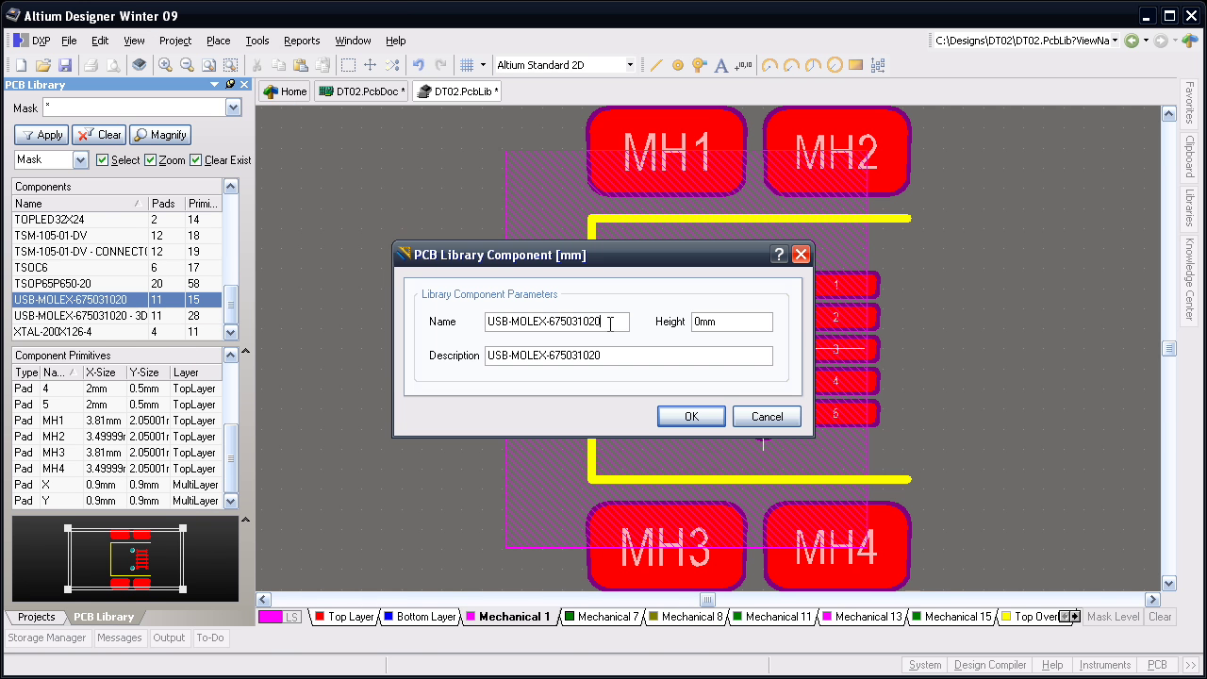
text(- Step)
key(Return)
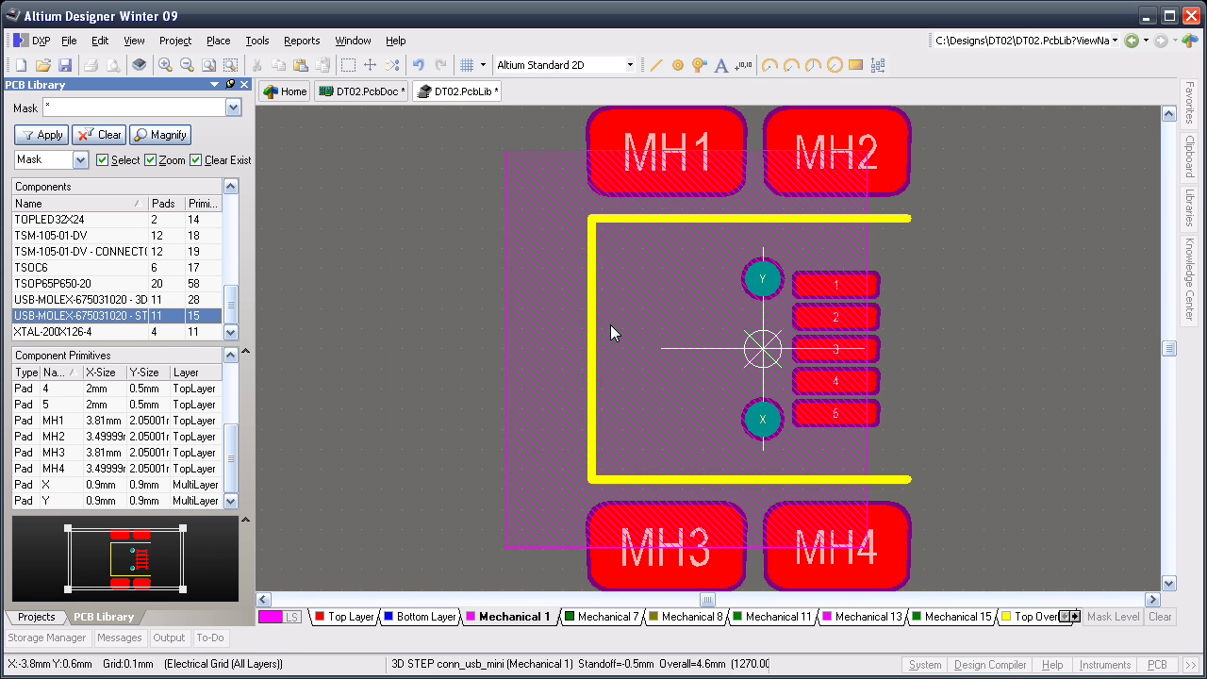
Strip the ' - 3d bodies' suffix so the 3D-body footprint is named USB-MOLEX-675031020
double_click(94, 300)
click(579, 324)
key(shift+End)
key(Delete)
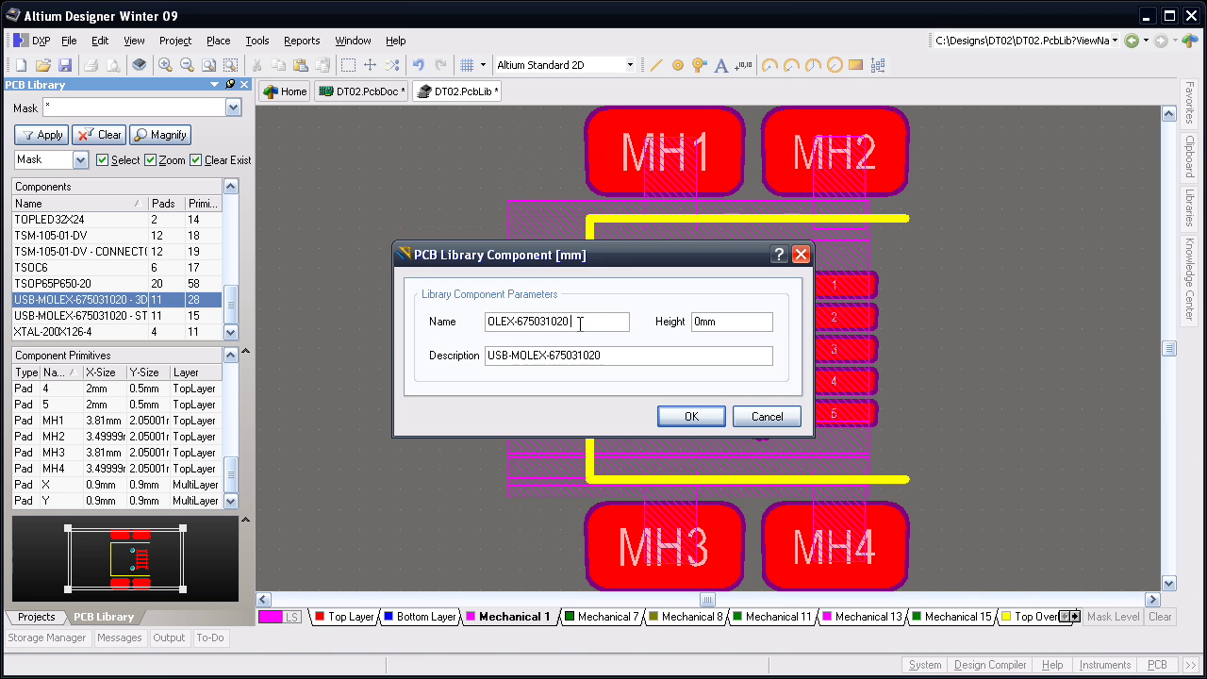
click(691, 415)
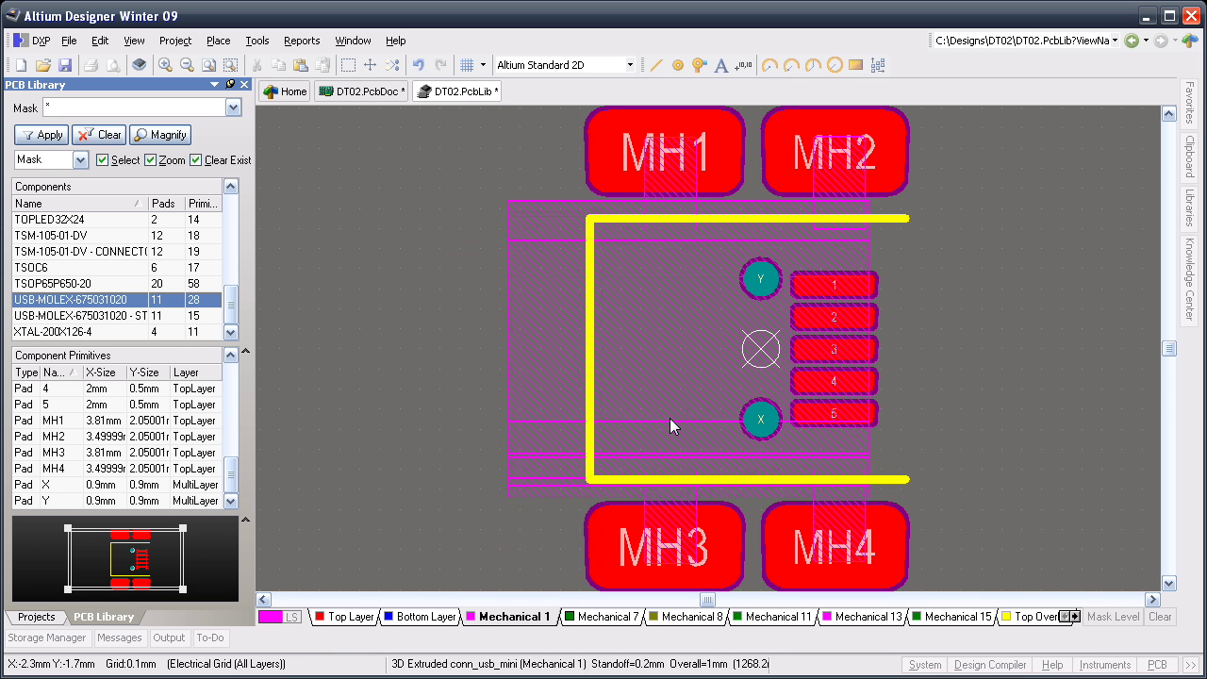
Update the DT02.PcbDoc board with this footprint, including silkscreen and mechanical layers
right_click(123, 301)
click(289, 495)
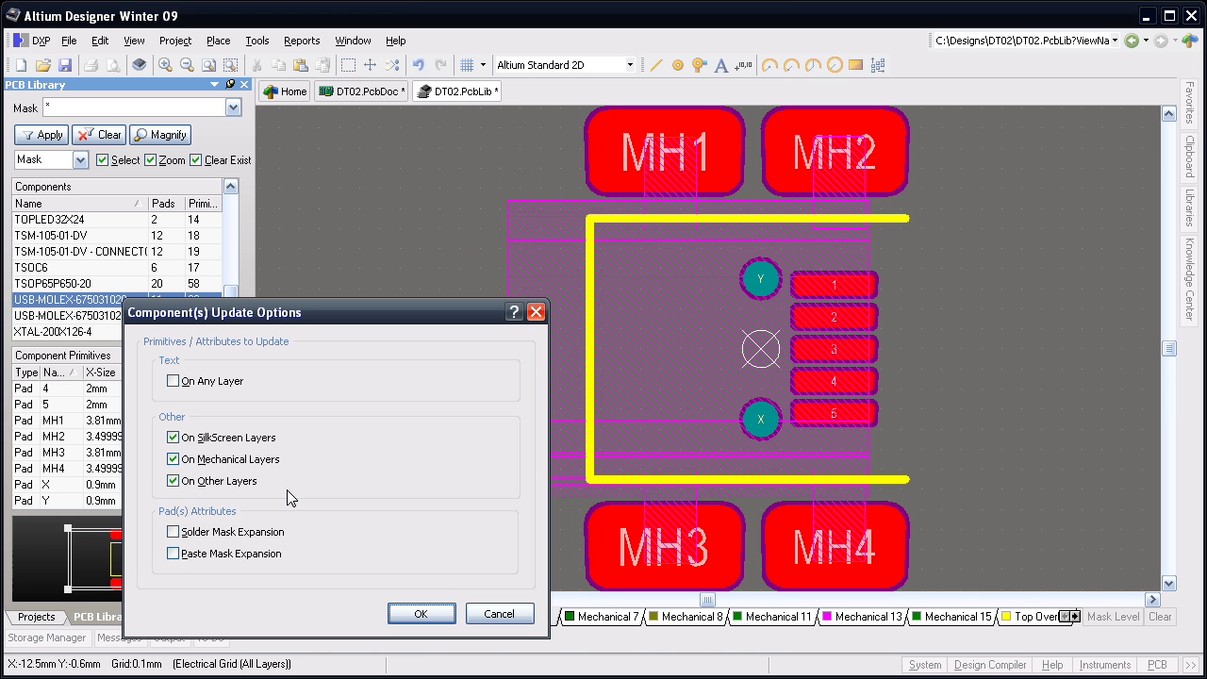
click(395, 613)
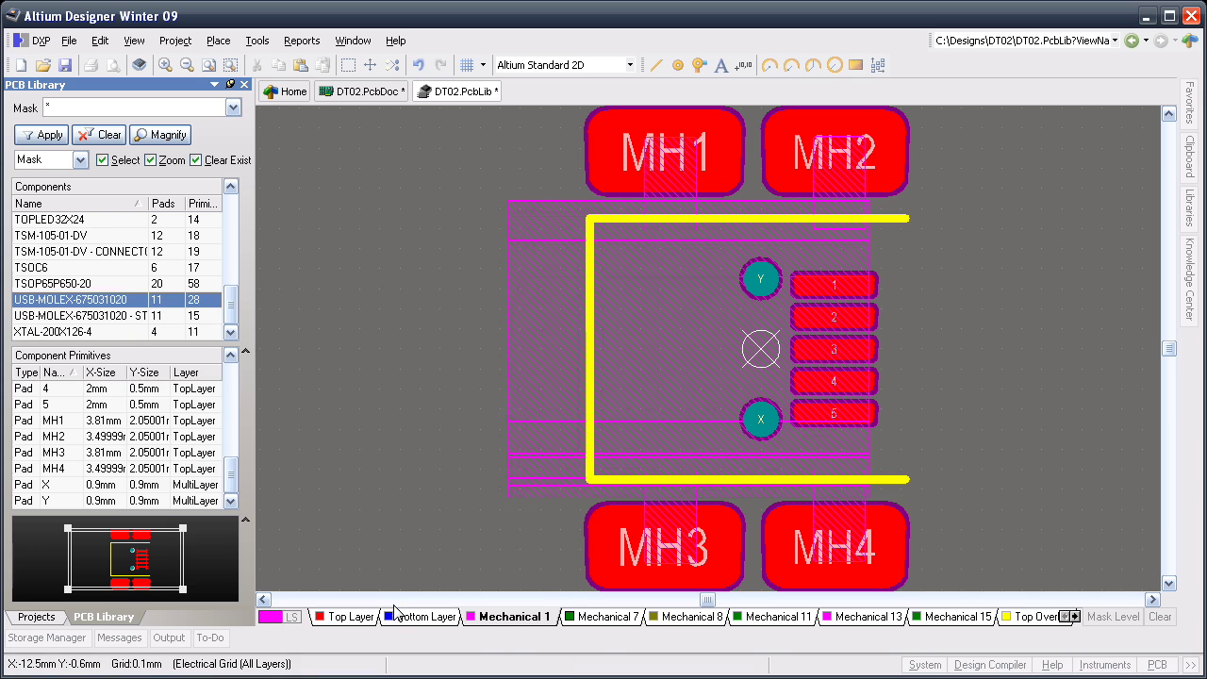
click(363, 94)
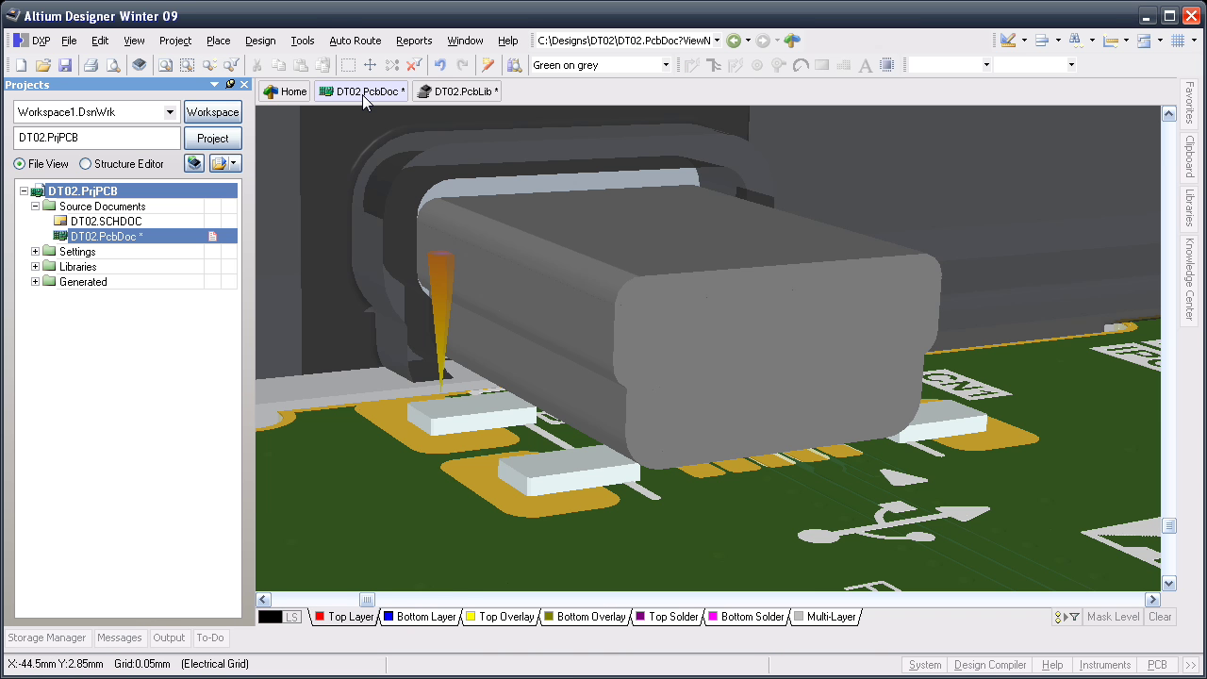
Set ComponentClearance minimum vertical clearance to 0.2mm, inspect the 0.14074mm violation, then reopen the rules
click(260, 40)
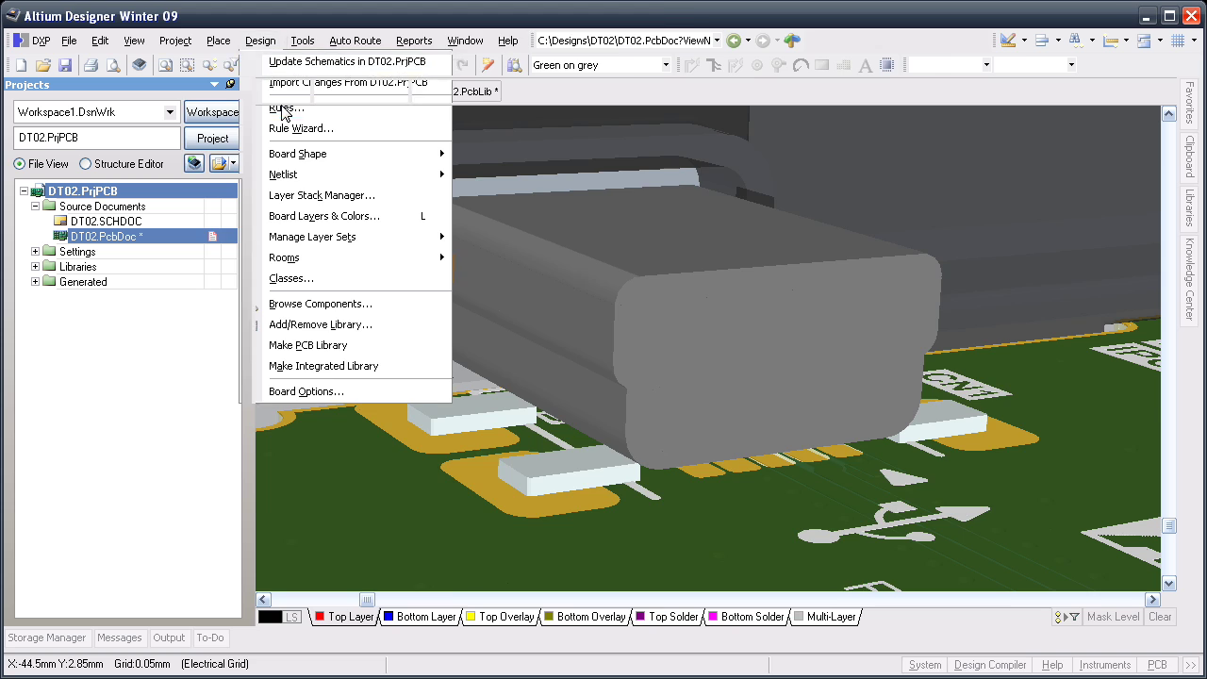
click(280, 103)
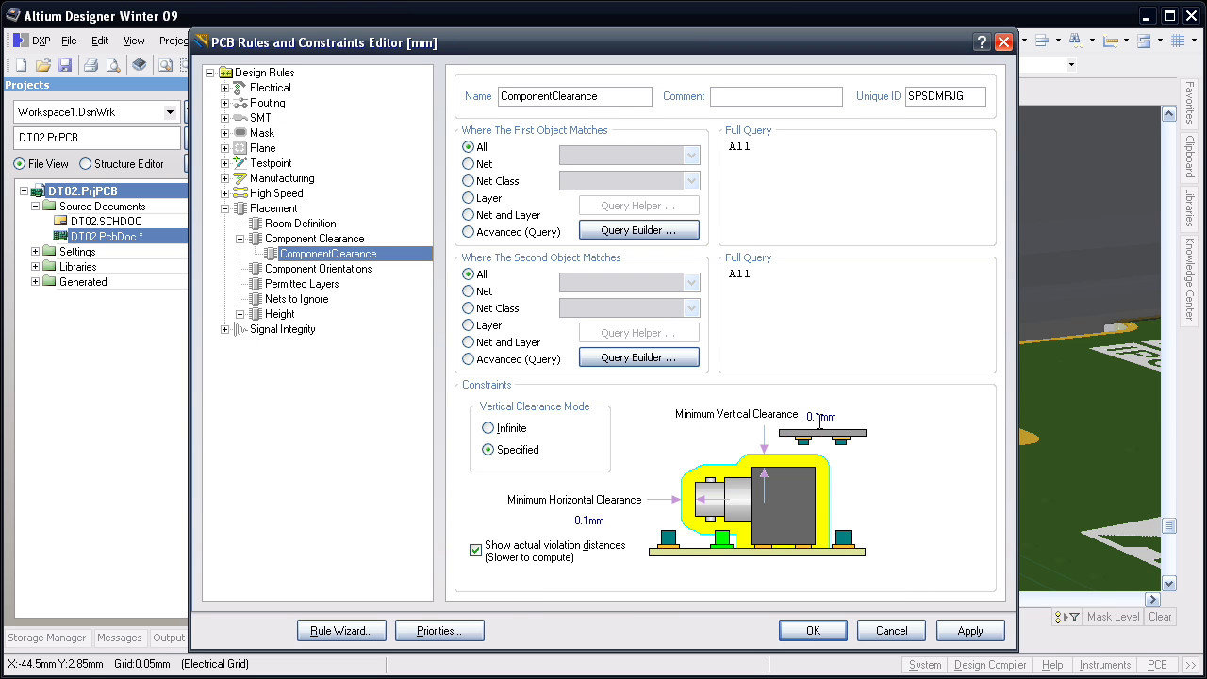
click(819, 423)
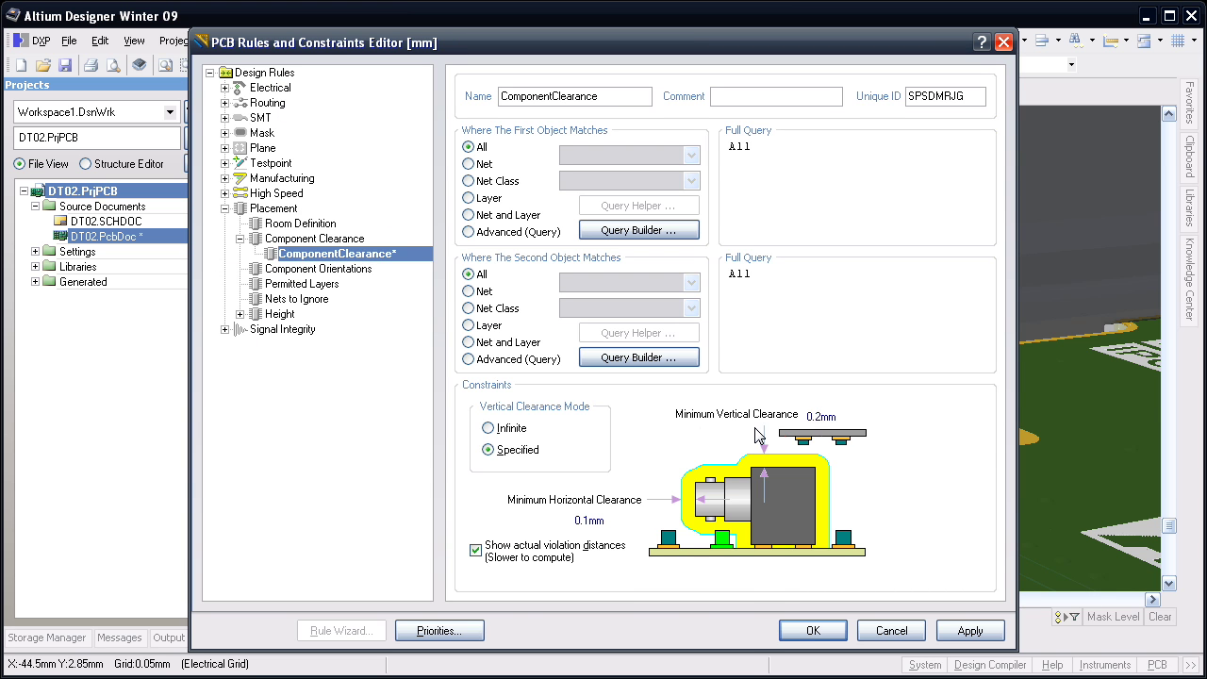
click(810, 630)
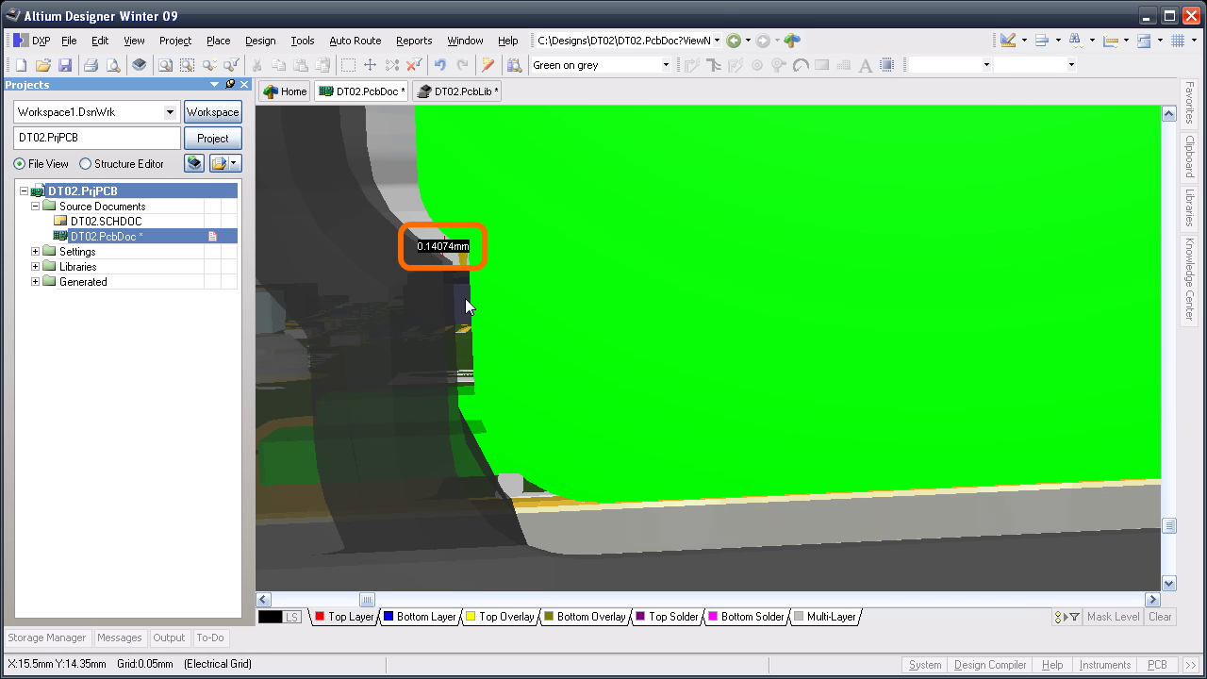
click(260, 41)
click(282, 114)
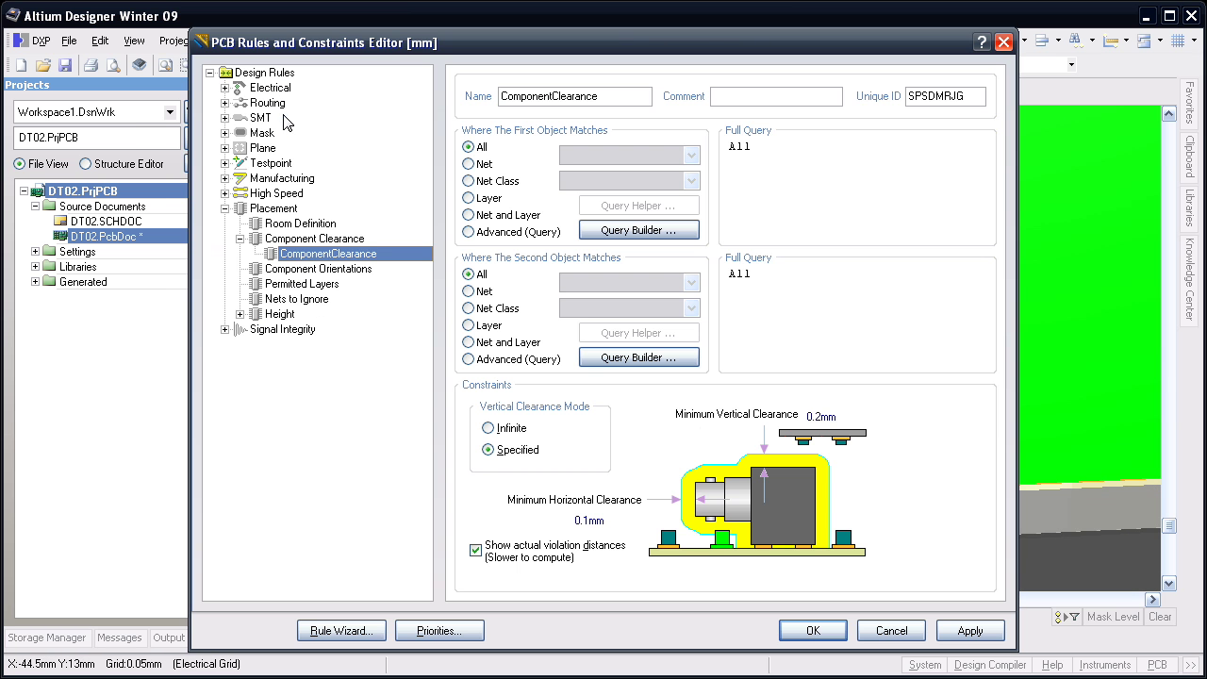
Restore the minimum vertical clearance to 0.1mm and accept the Rules dialog
text(1)
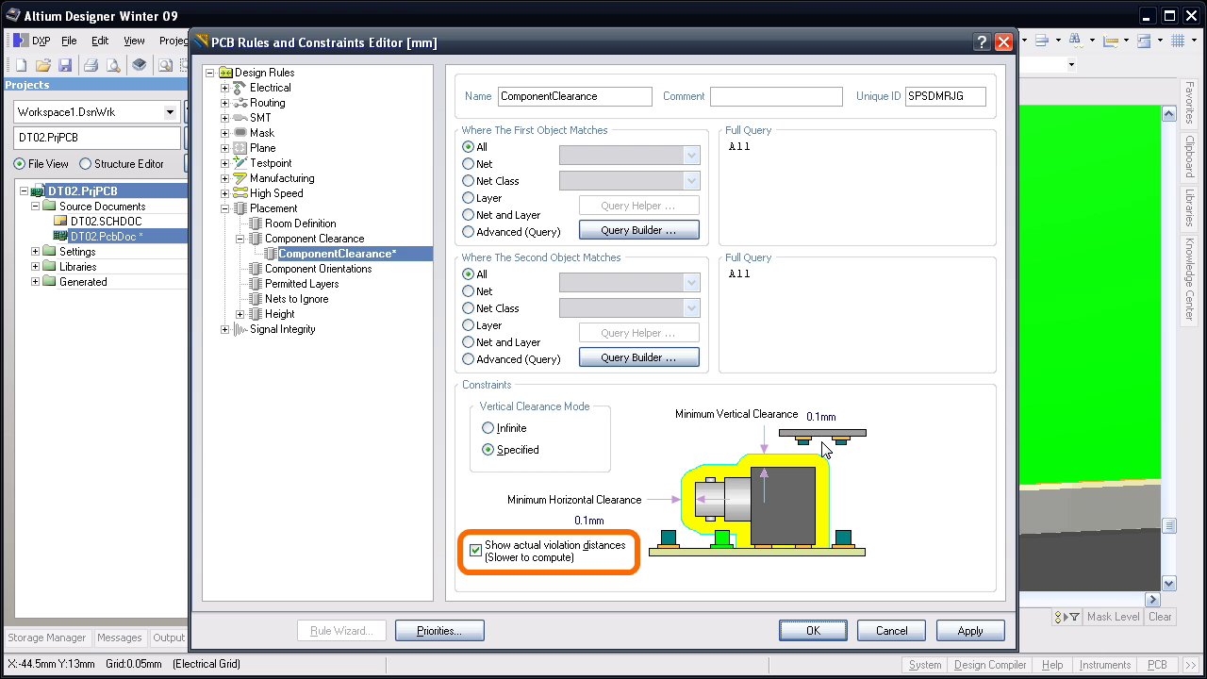
key(Return)
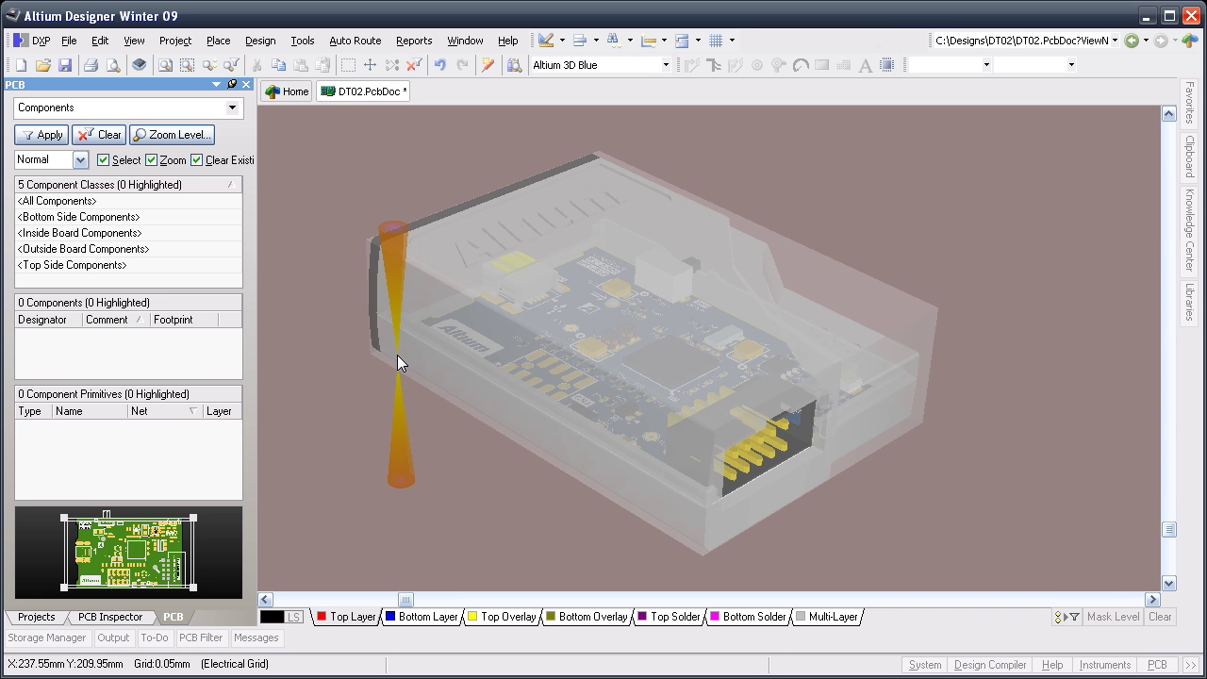
Delete the transparent enclosure and show the board in 2D
click(99, 42)
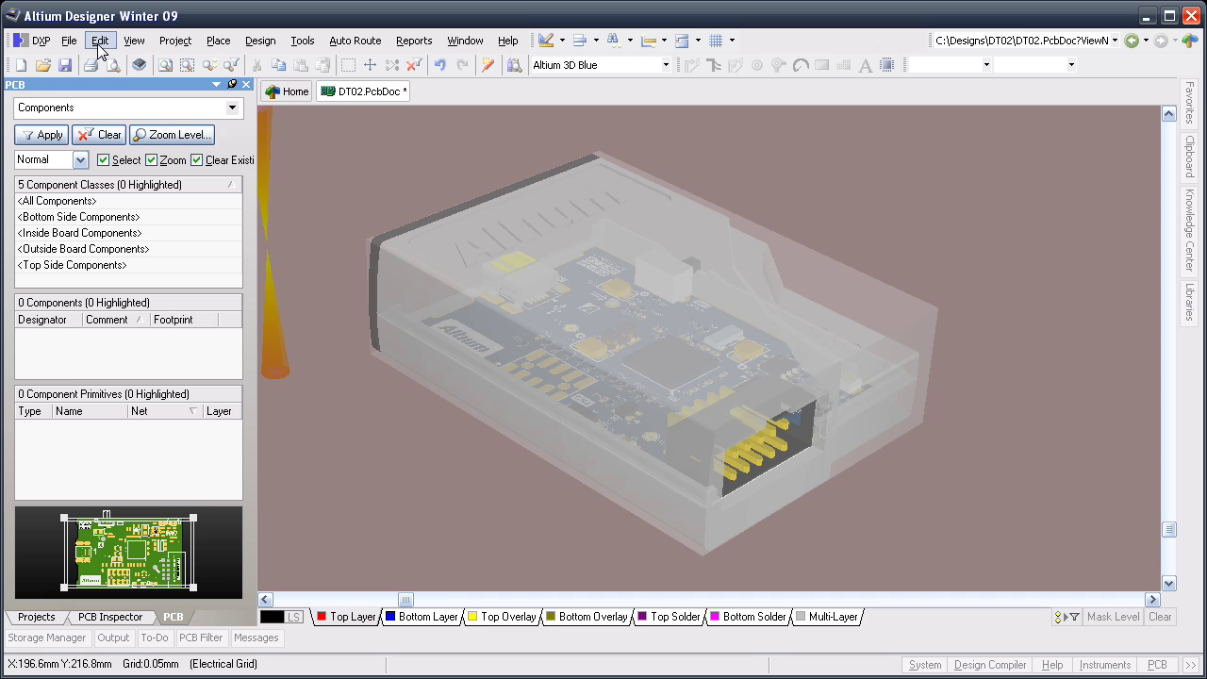
click(154, 213)
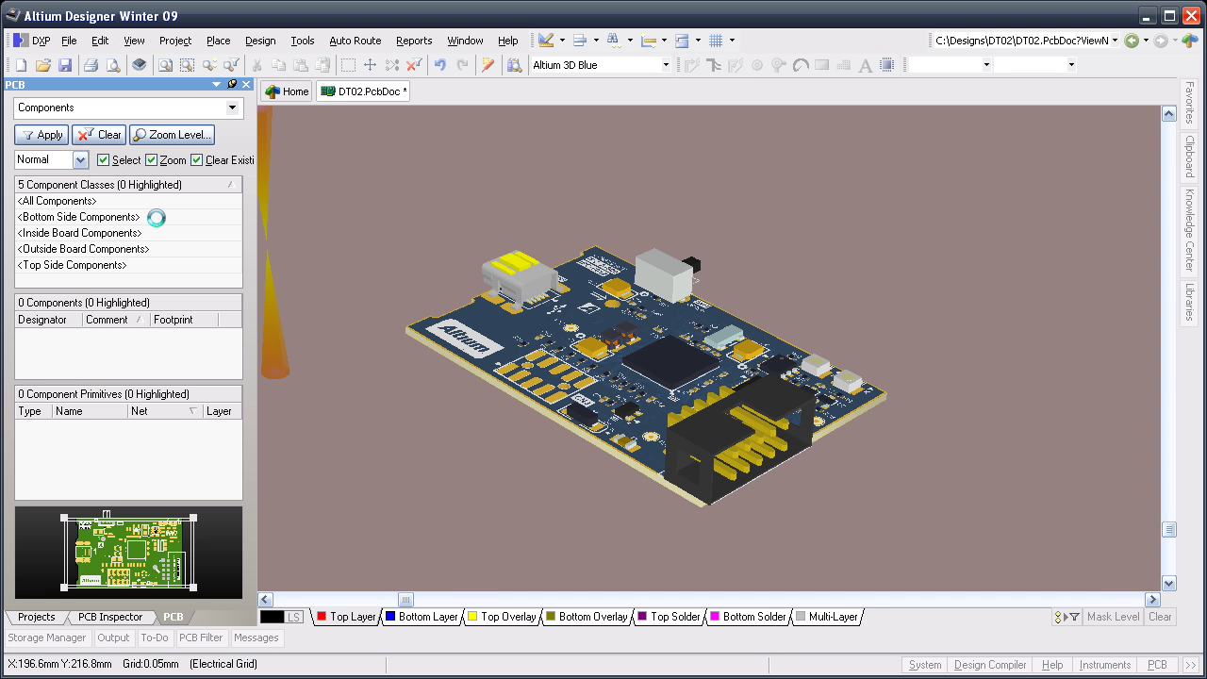
click(133, 42)
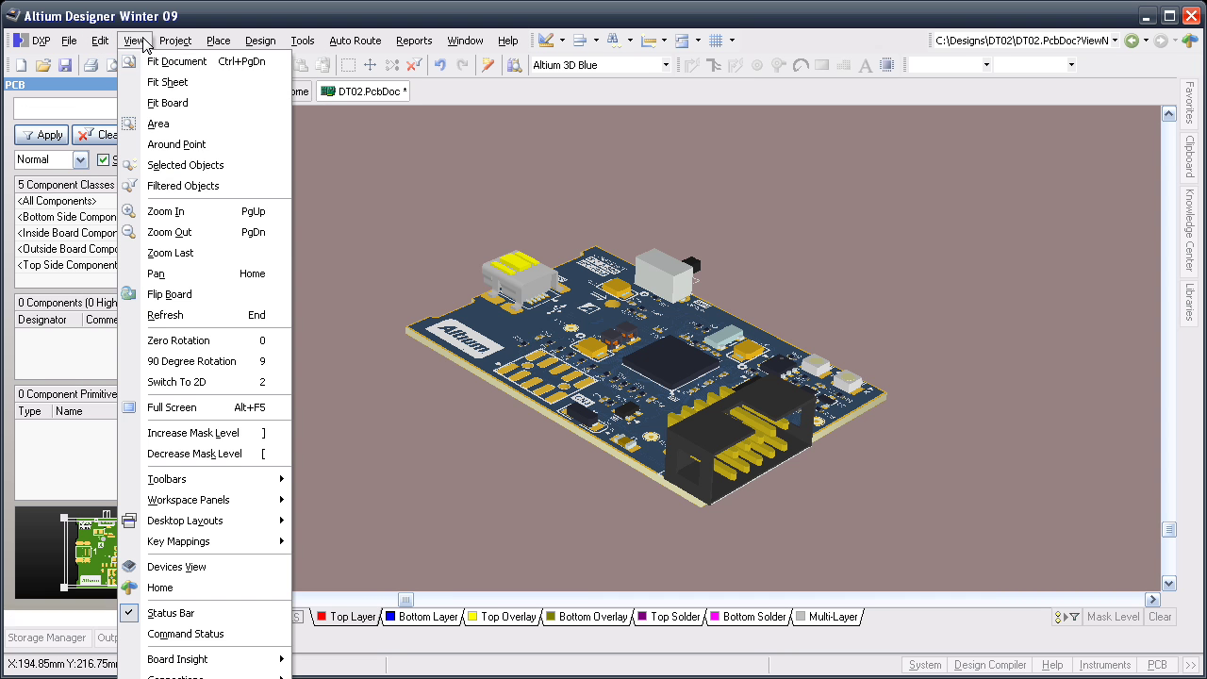
click(175, 382)
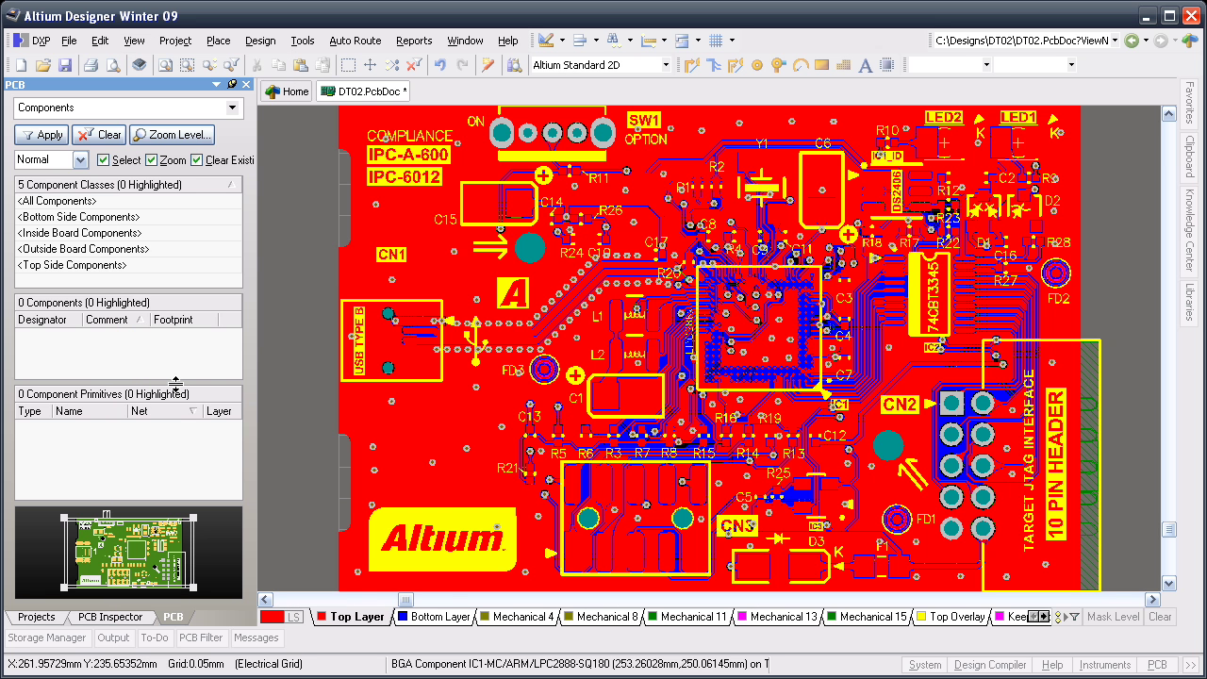
Set the relative origin on the free pad beside CN2 and switch the coordinate units
click(100, 41)
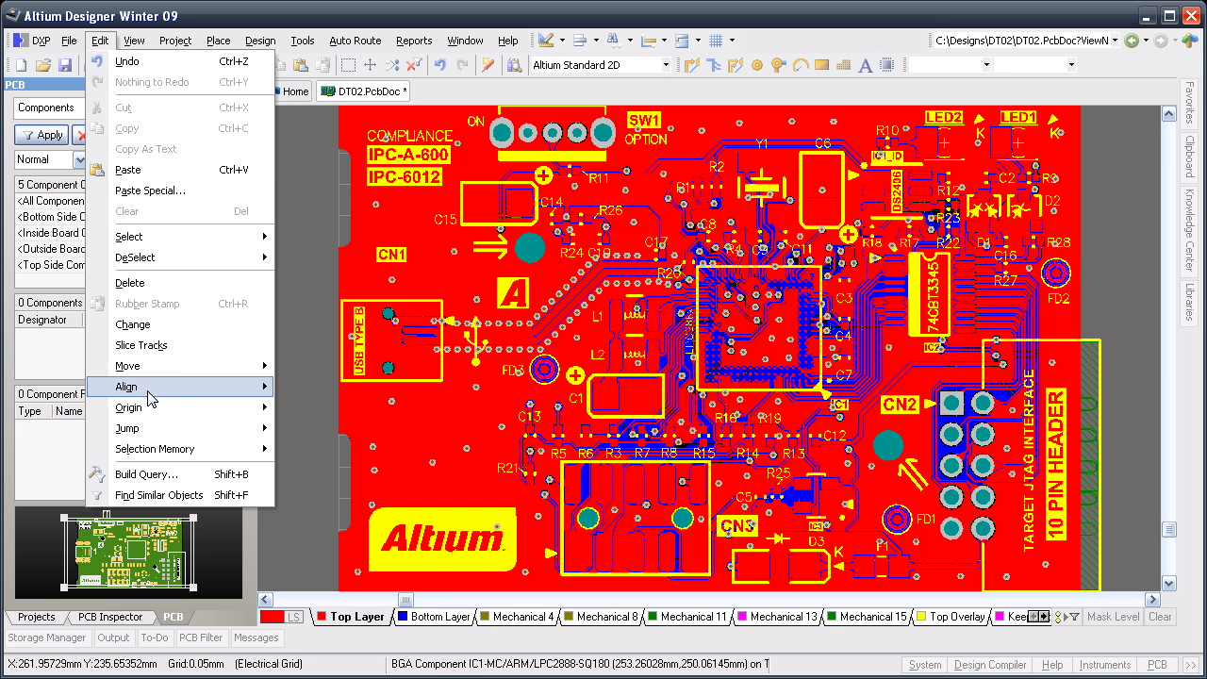
mouse_move(158, 412)
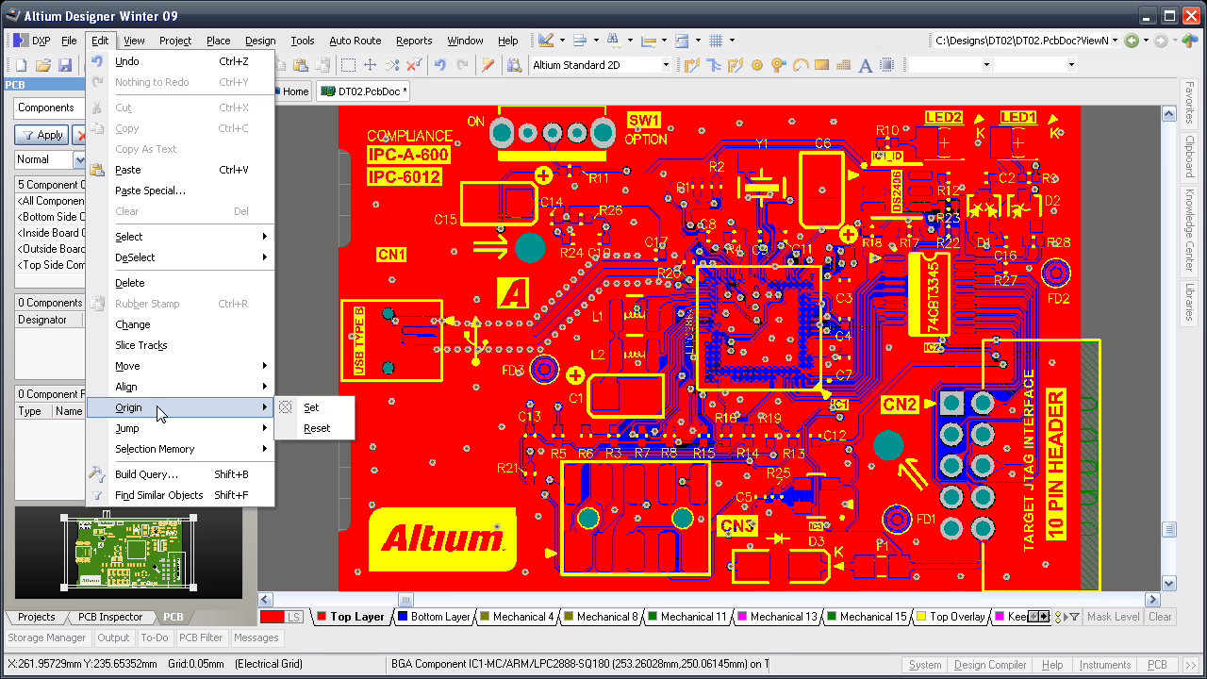
click(311, 408)
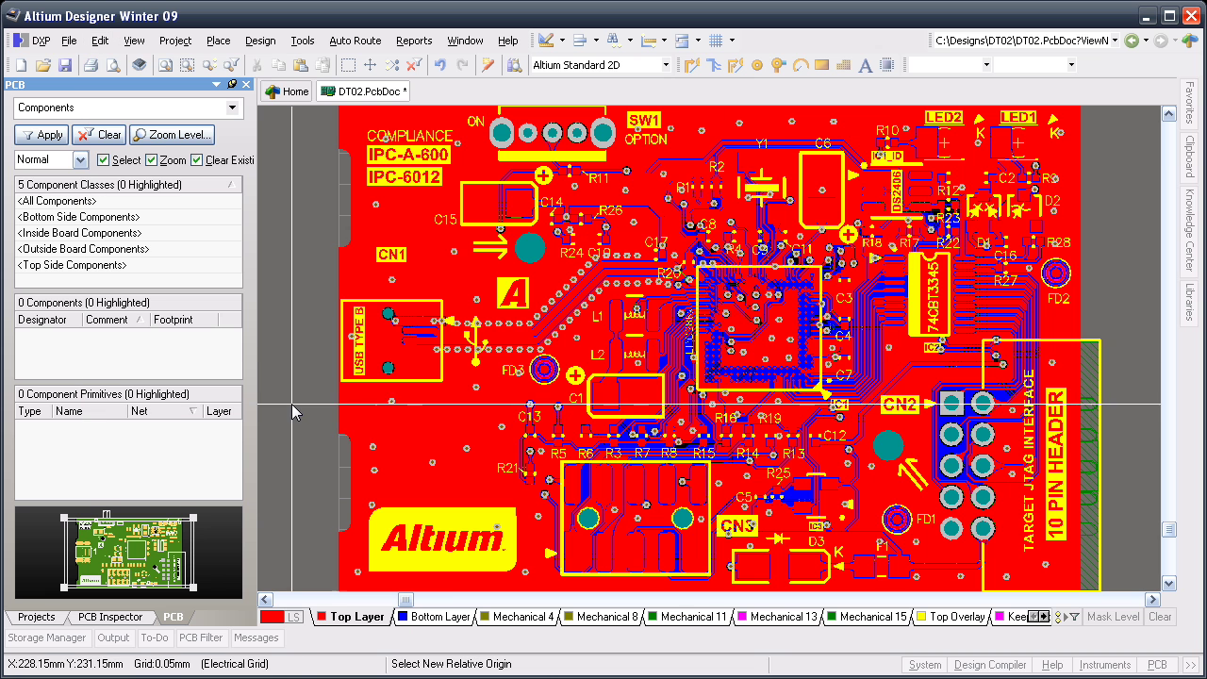
click(888, 446)
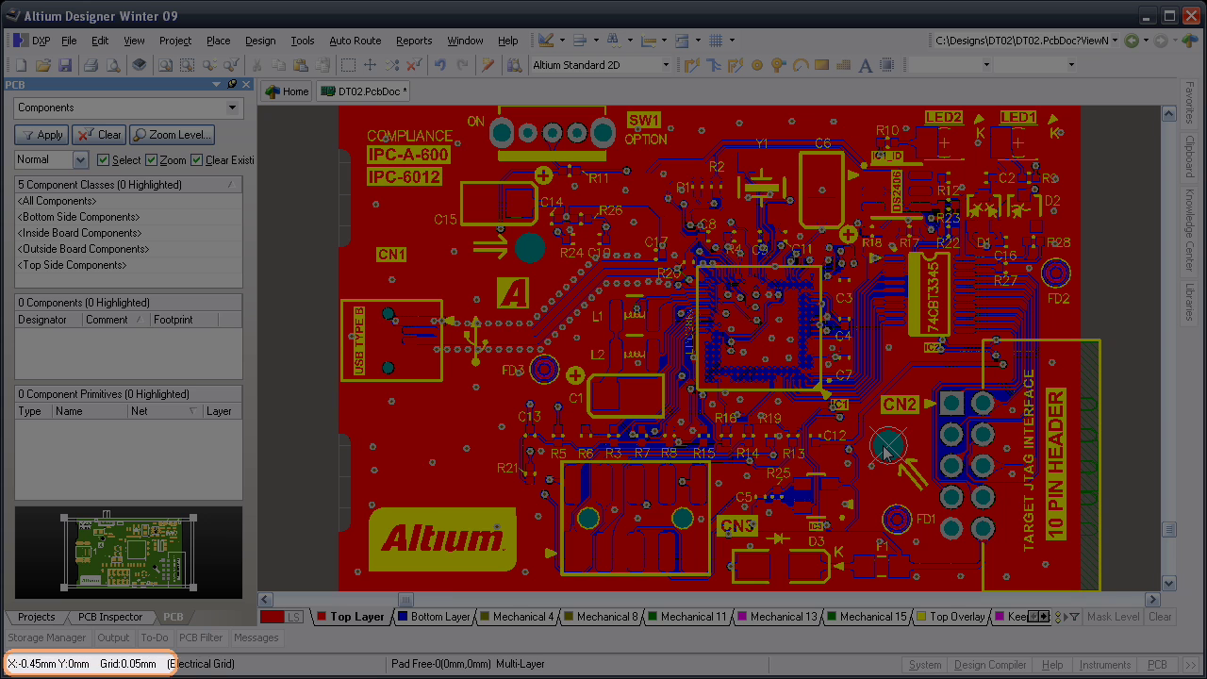
key(q)
key(q)
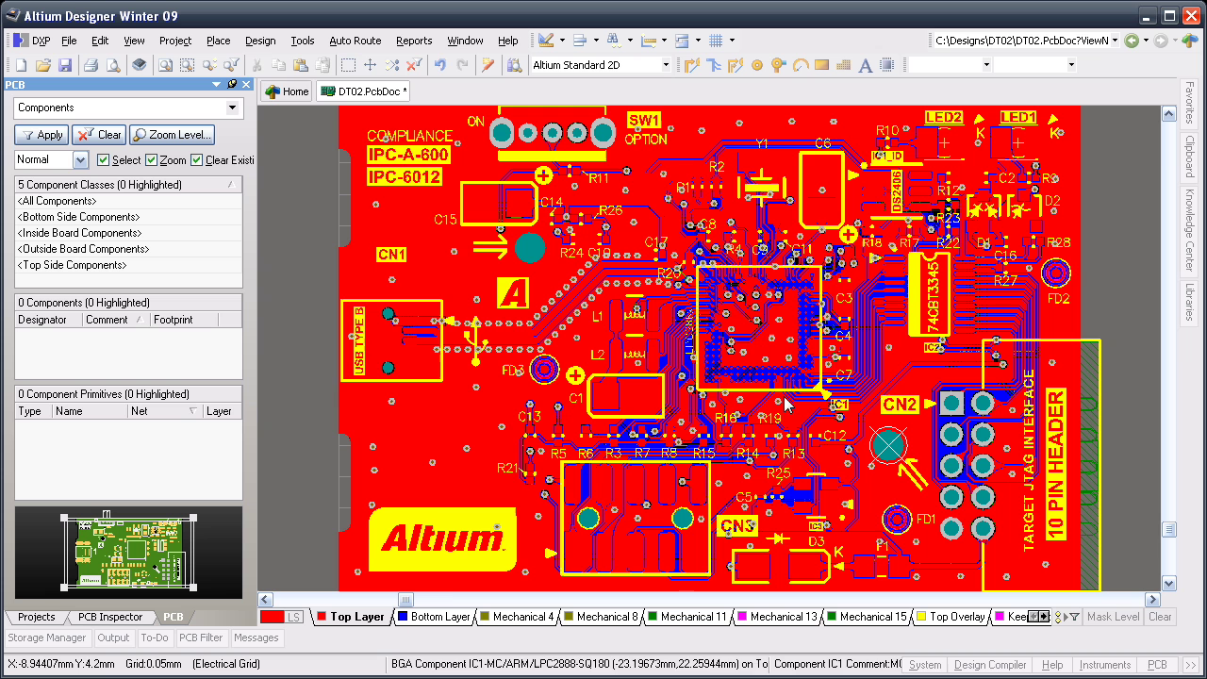
Add a new component class in the Object Class Explorer and name it To STEP
click(260, 40)
click(294, 276)
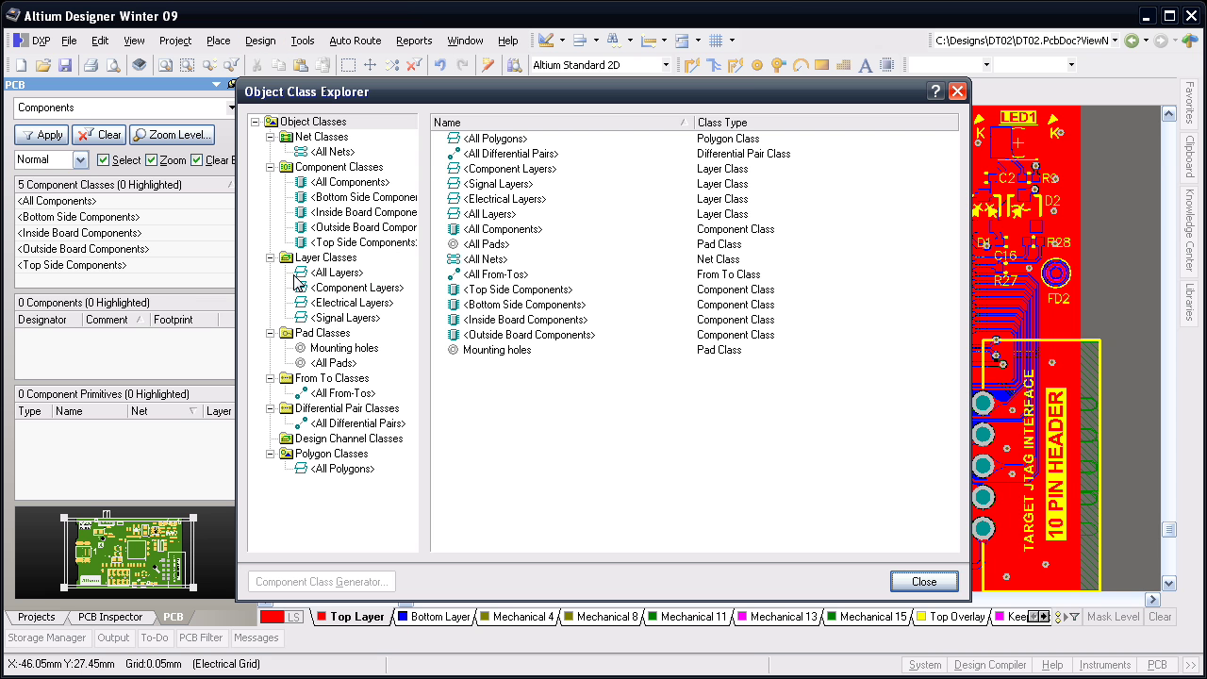
right_click(325, 170)
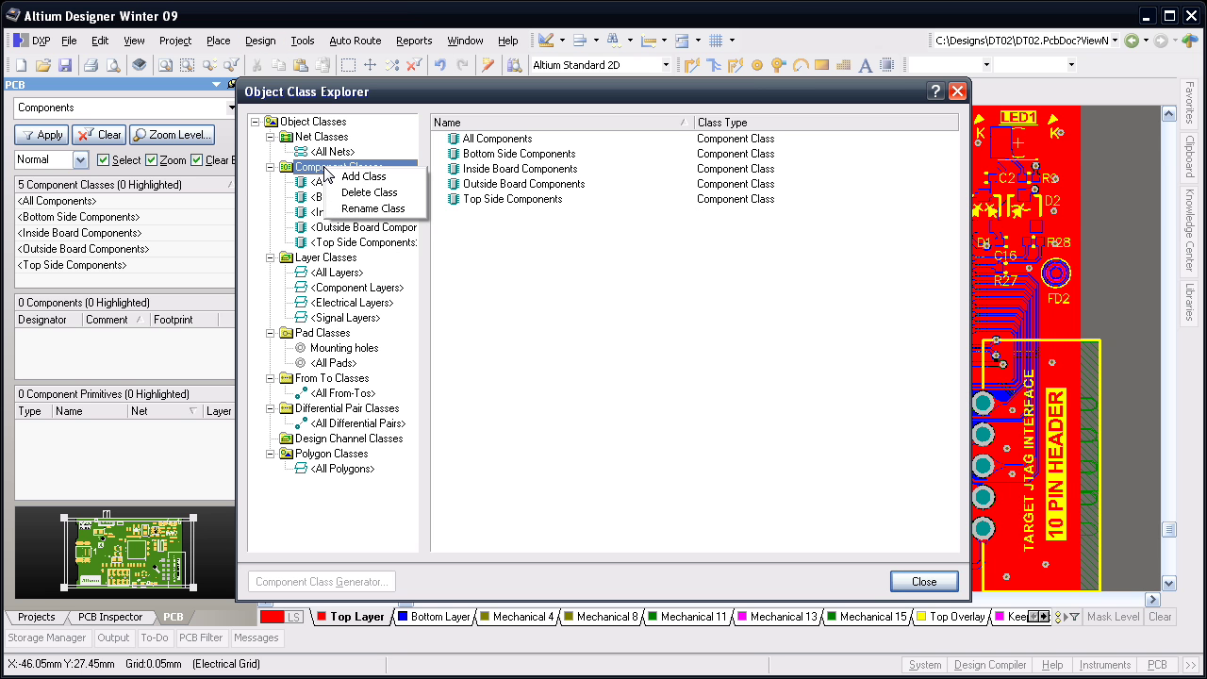
click(343, 181)
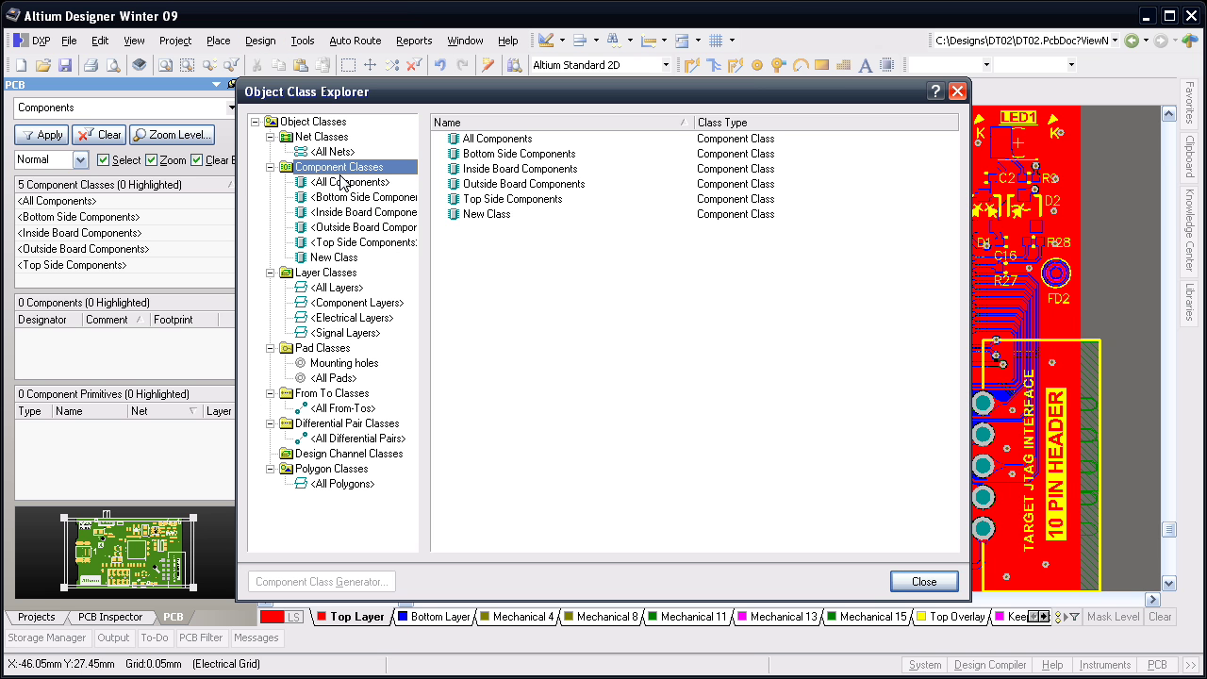
click(334, 262)
click(336, 261)
text(To STEP)
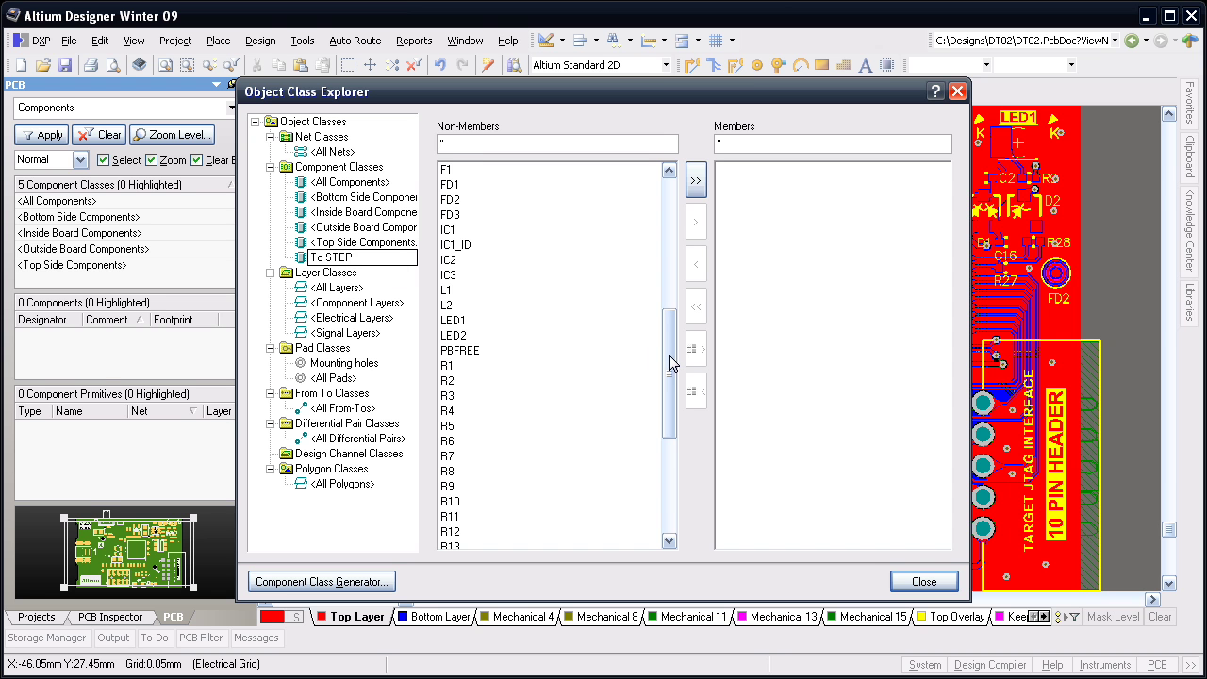
Make CN1, CN2 and SW1 members of the To STEP class and close the editor
drag(671, 363, 683, 245)
click(451, 517)
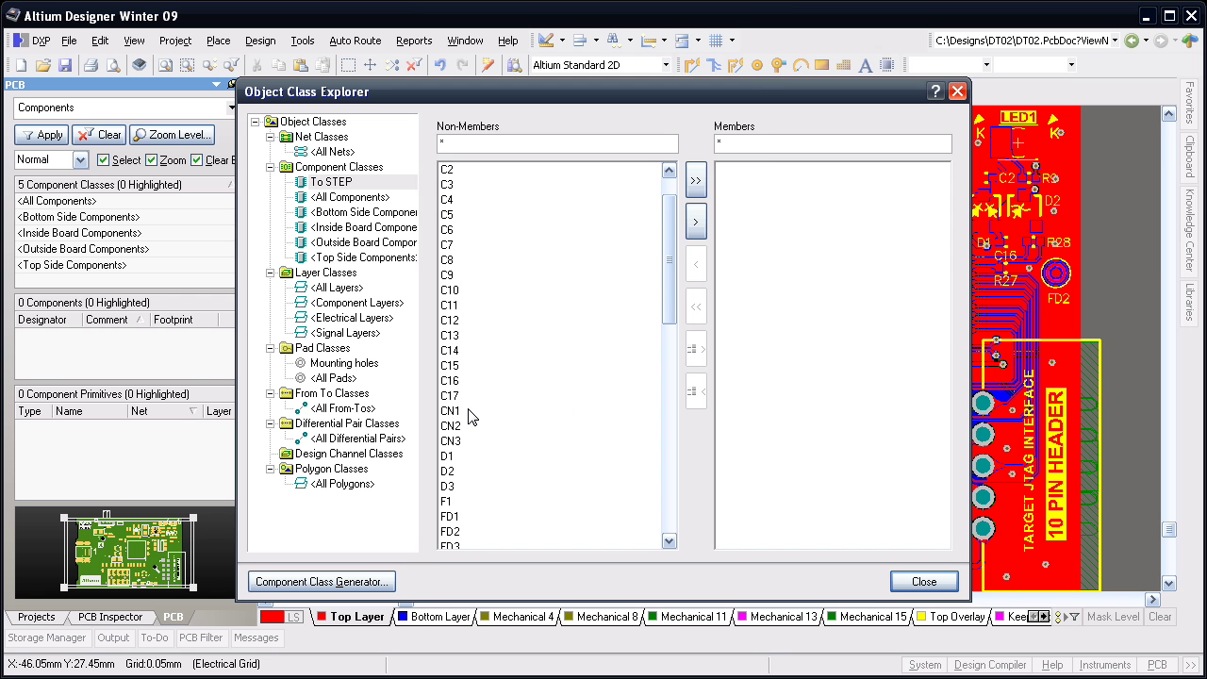
ctrl+click(469, 411)
ctrl+click(462, 425)
click(696, 223)
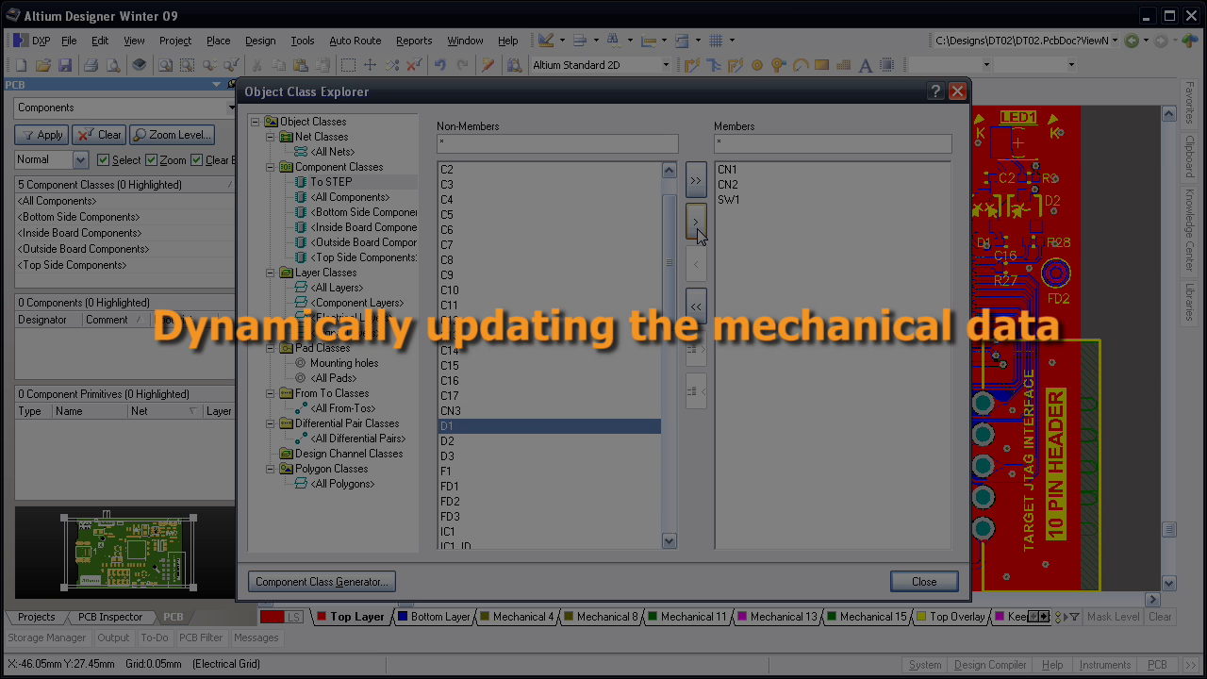
click(922, 581)
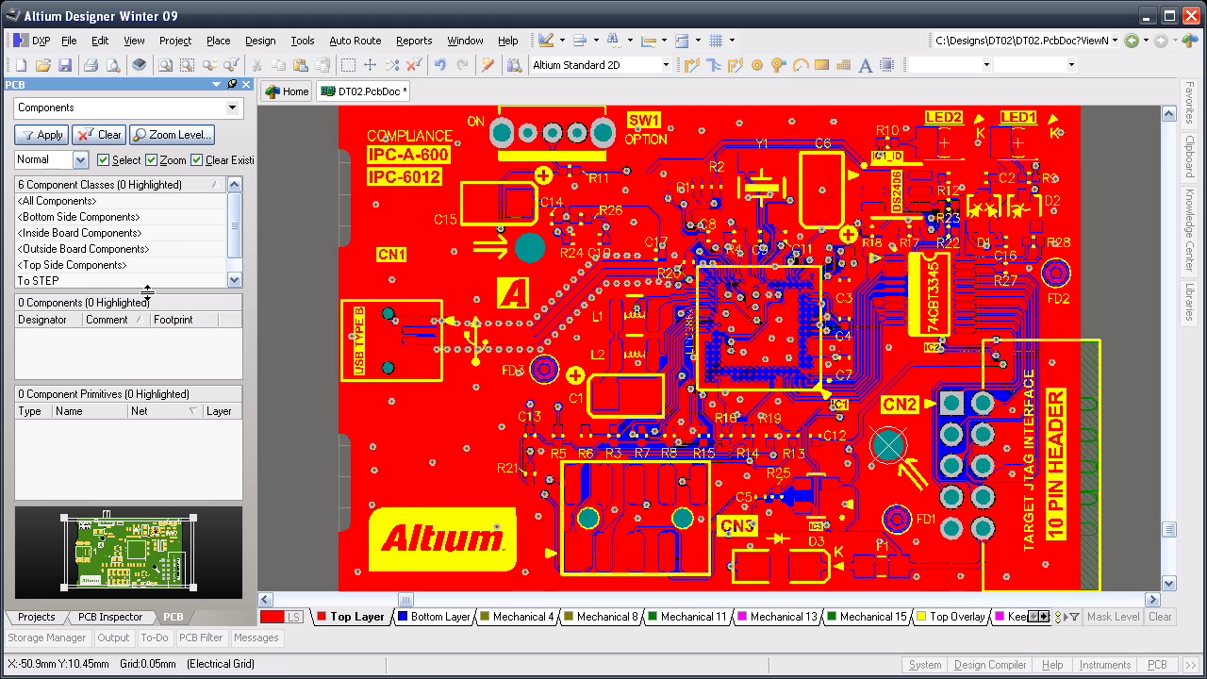
Highlight the To STEP class, then select the two large round pads near C15 and CN2
click(94, 281)
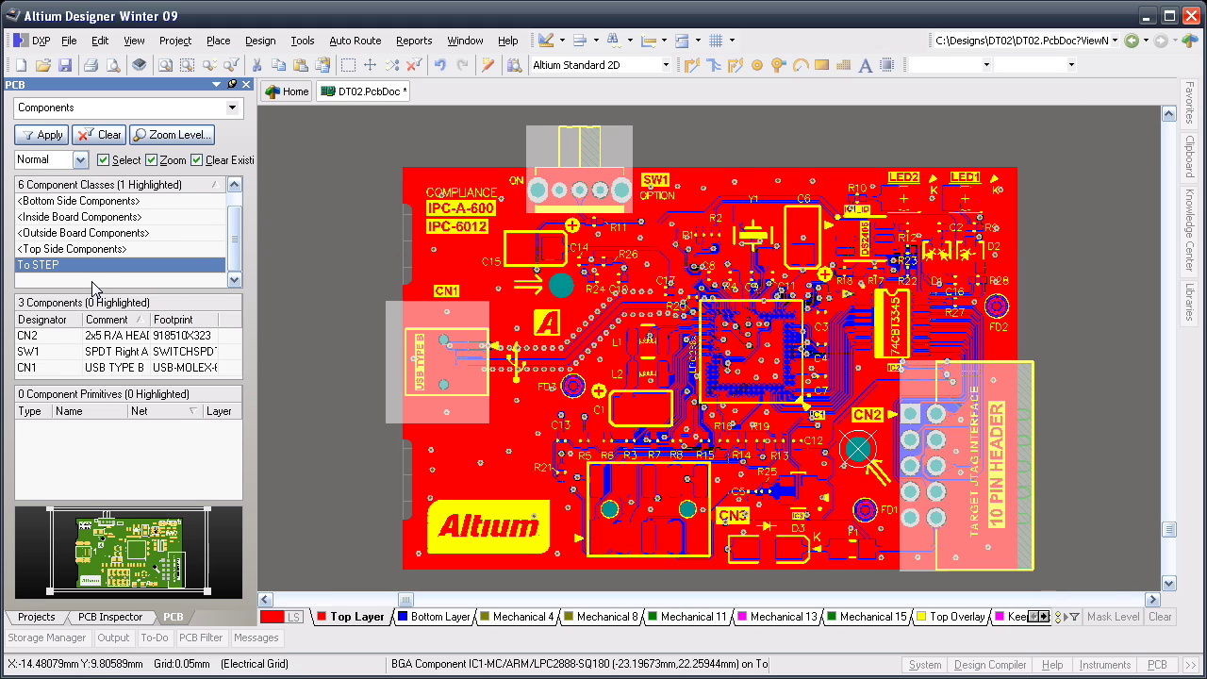
click(303, 299)
click(560, 284)
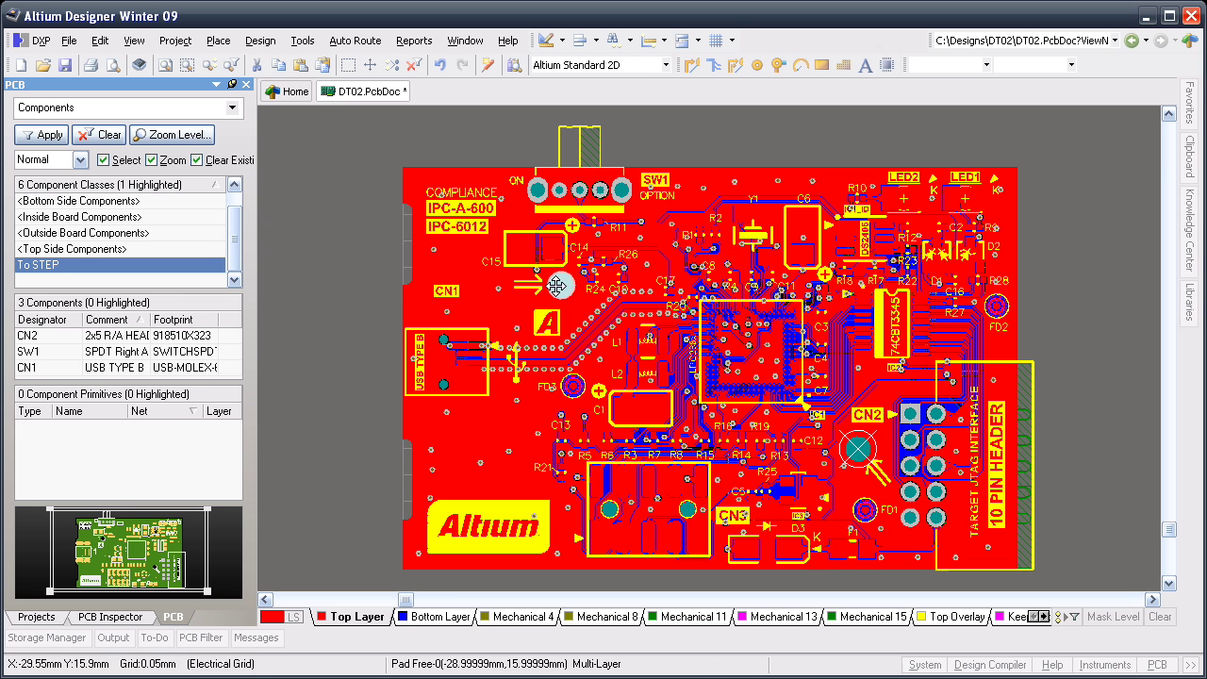
shift+click(857, 449)
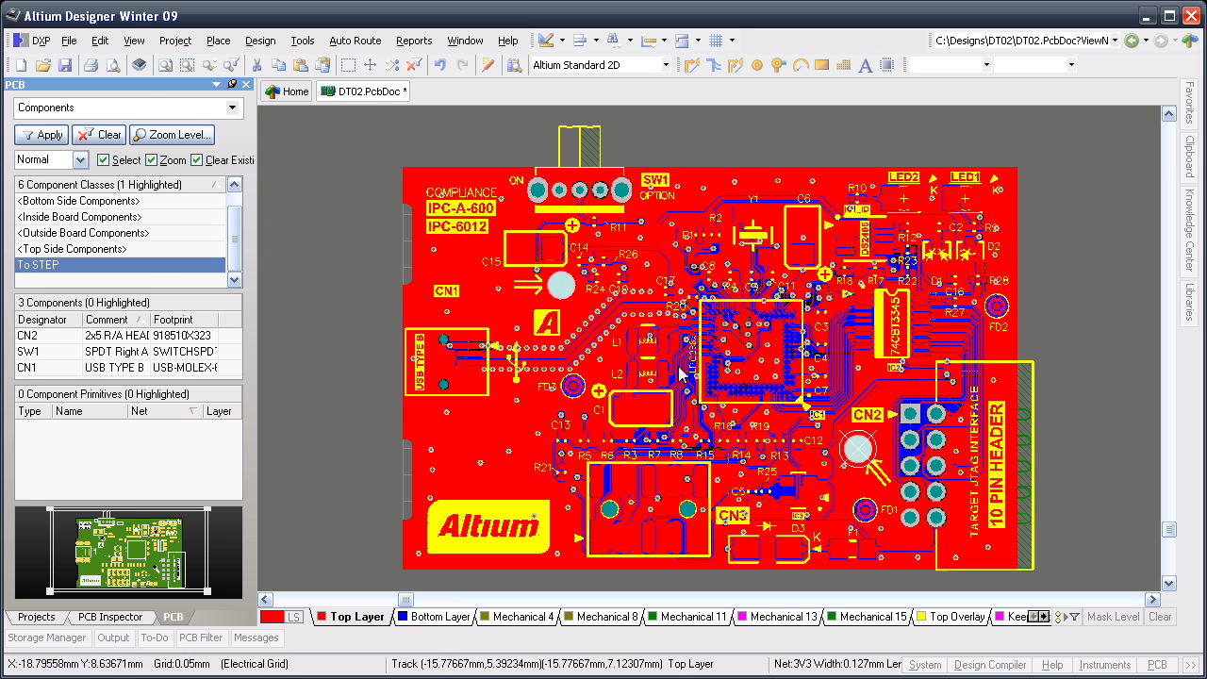
click(68, 41)
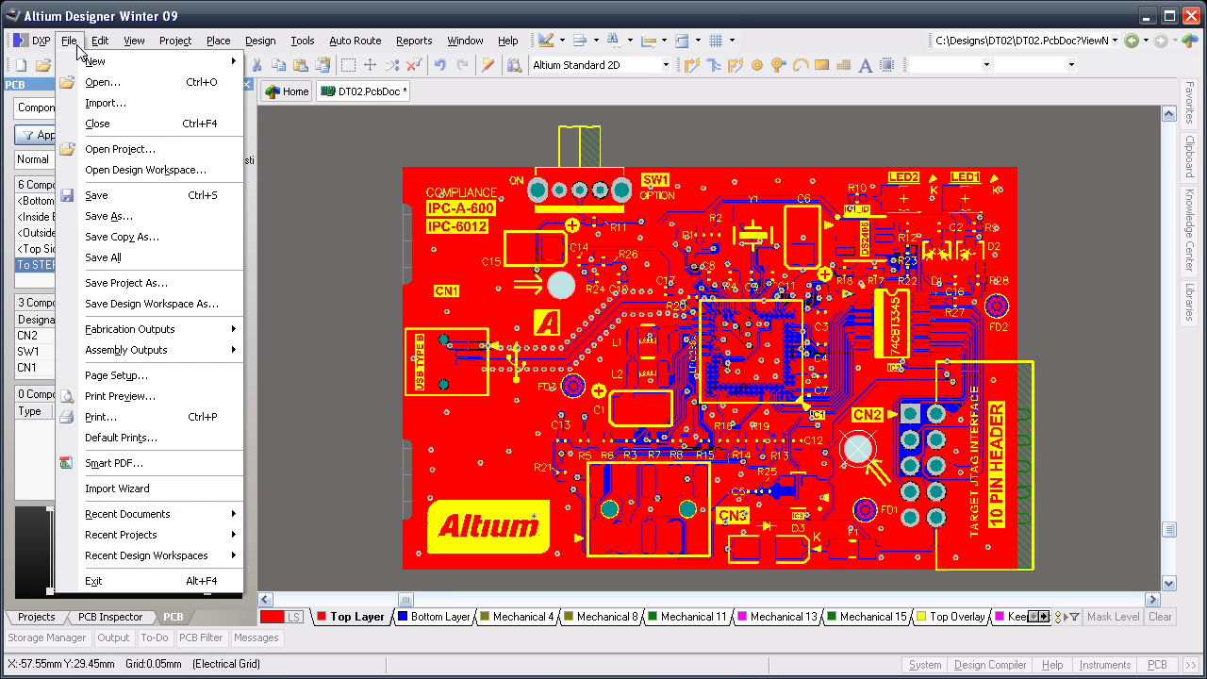
Save a copy of the board as Export STEP file DT02-loaded_board.step in the models folder
click(129, 235)
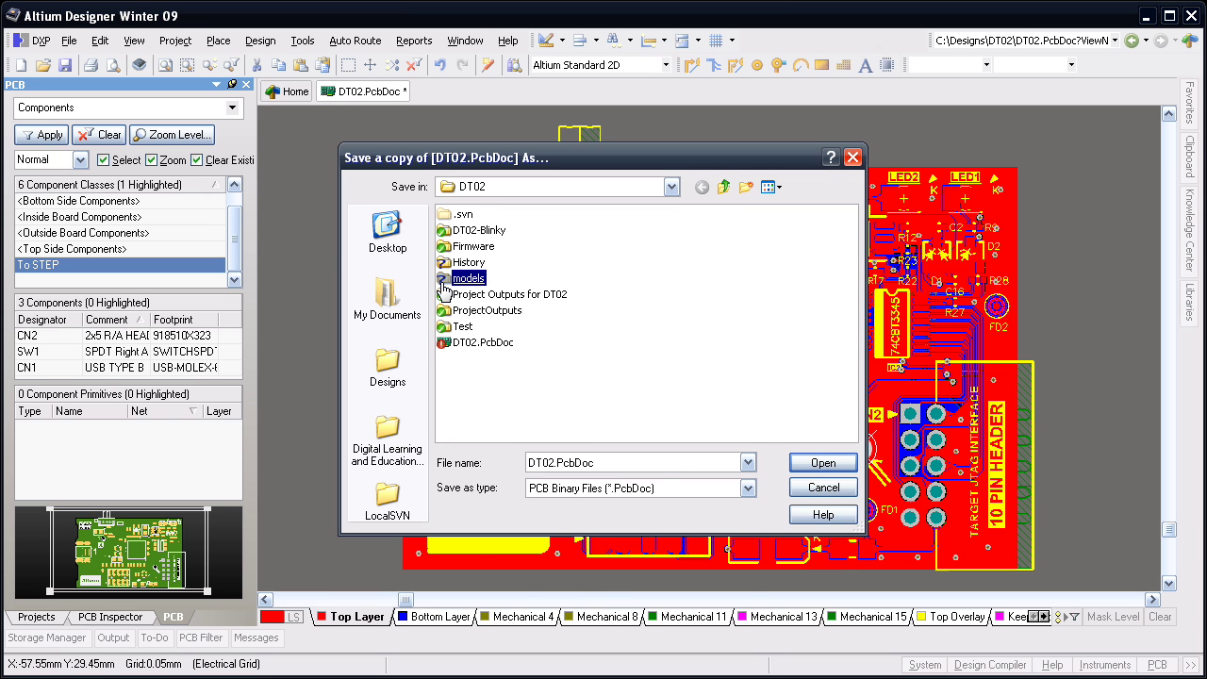
double_click(462, 278)
click(663, 488)
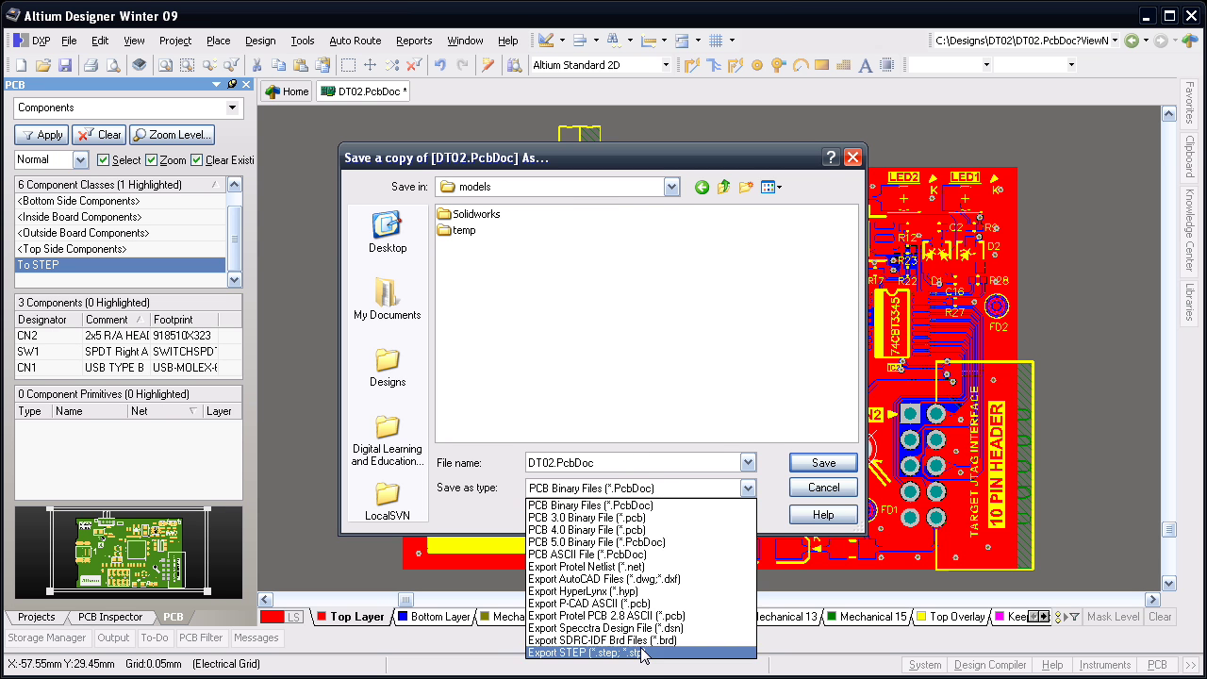
click(589, 651)
click(552, 462)
text(-loaded_board.step)
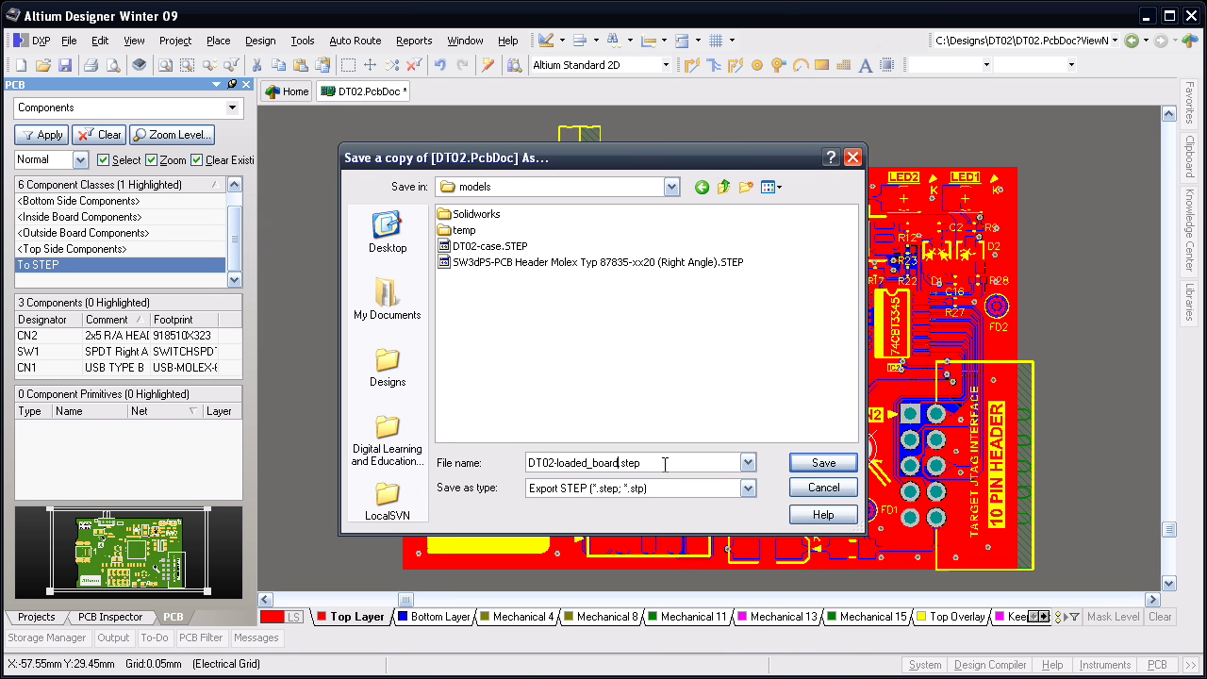
click(798, 465)
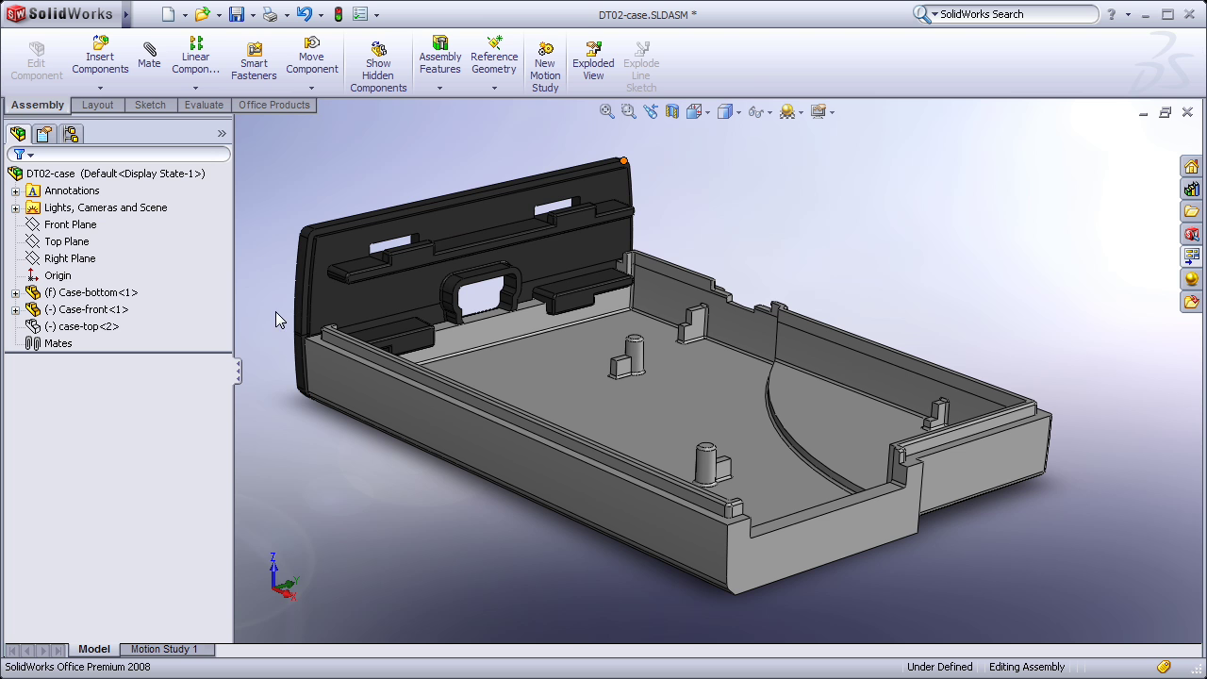
Open the DT02-loaded_board.step file in SolidWorks using the STEP file type filter
click(218, 15)
click(231, 31)
click(525, 469)
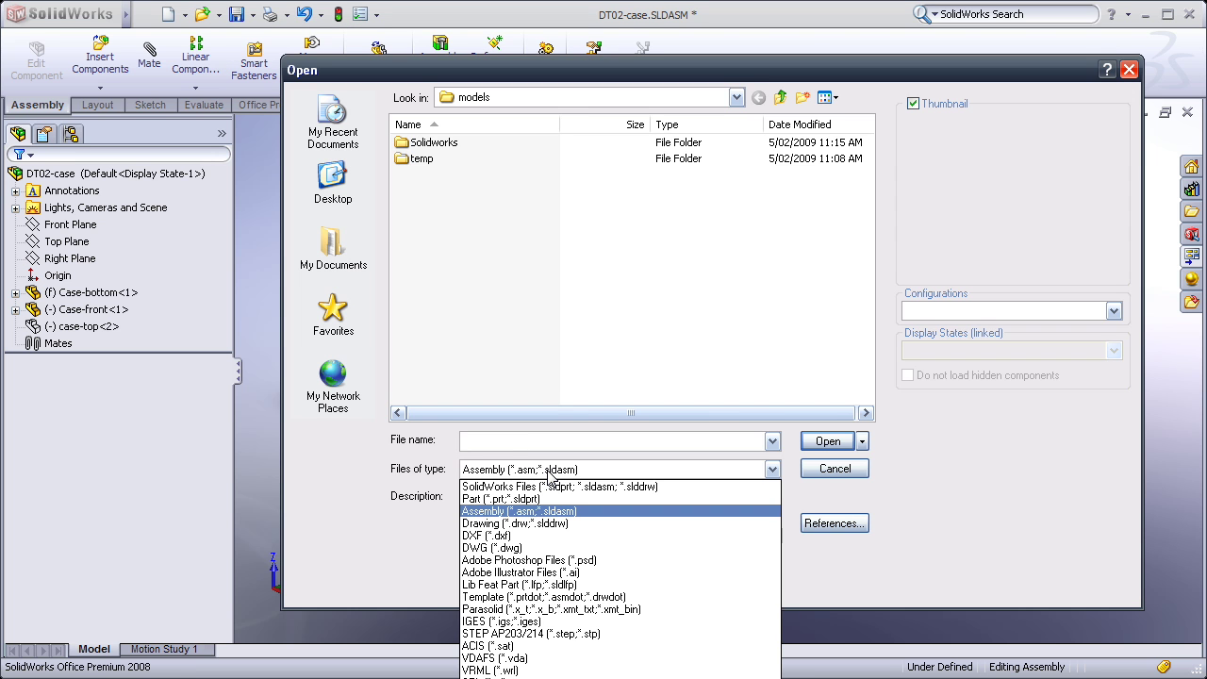
click(566, 640)
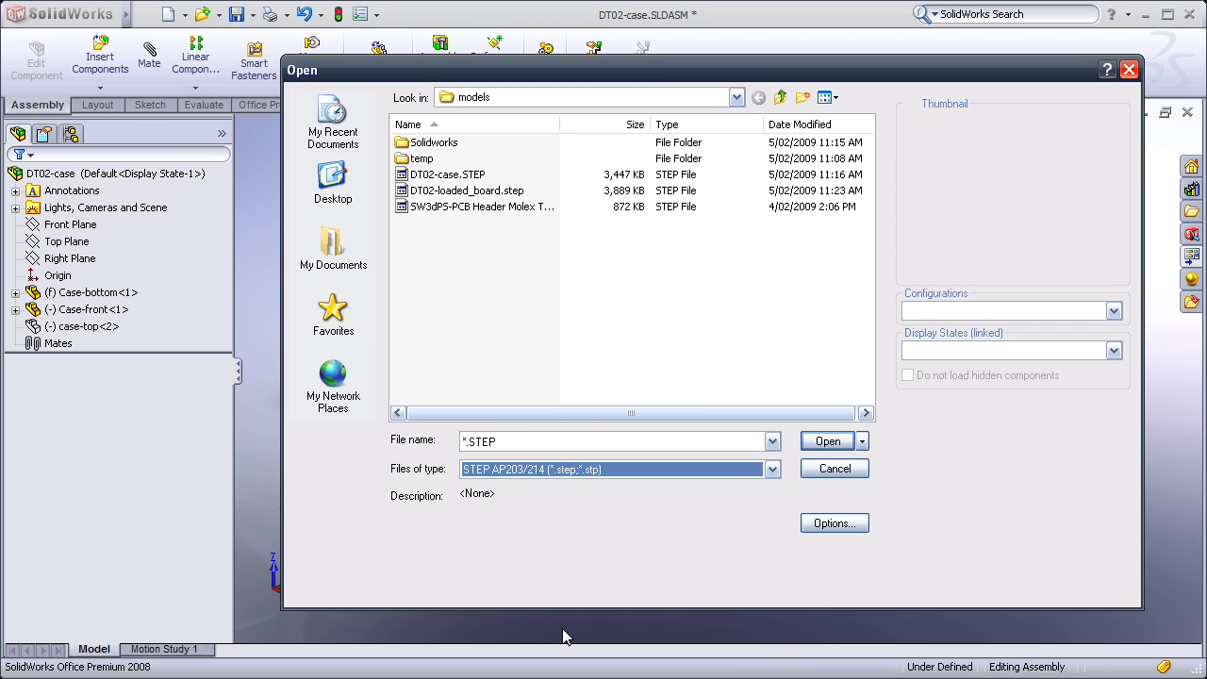
double_click(471, 190)
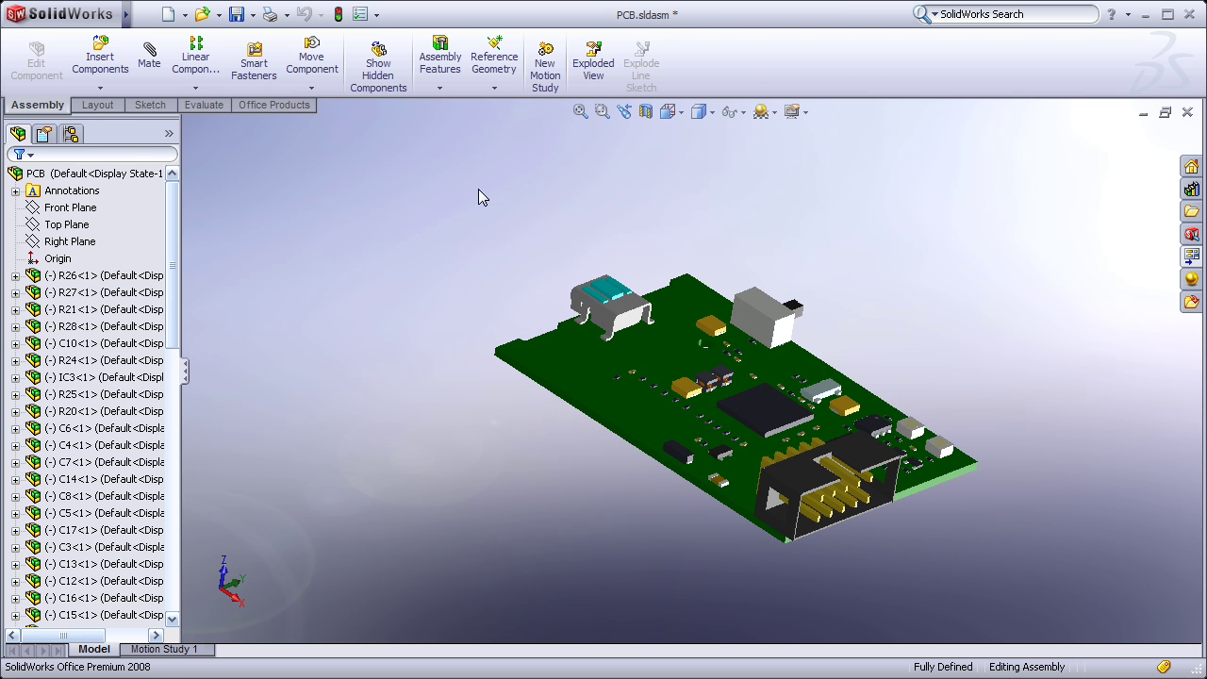
Insert the PCB assembly into the DT02-case enclosure and rotate to view the front panel
key(ctrl+Tab)
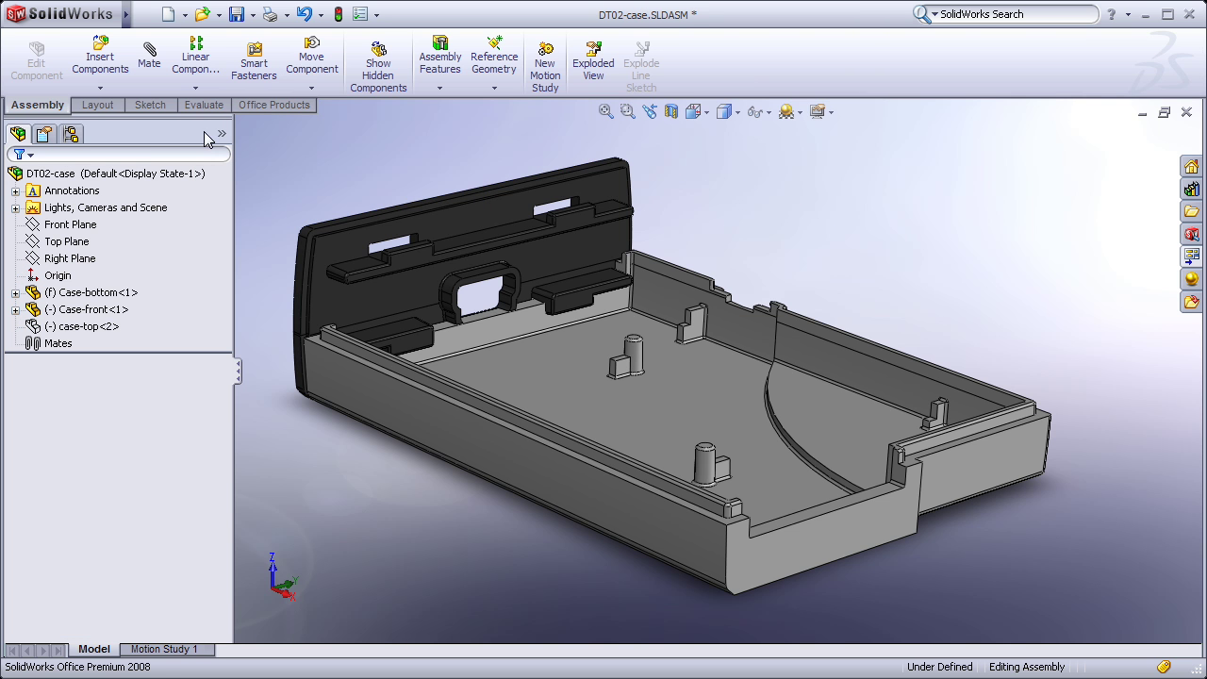
click(100, 59)
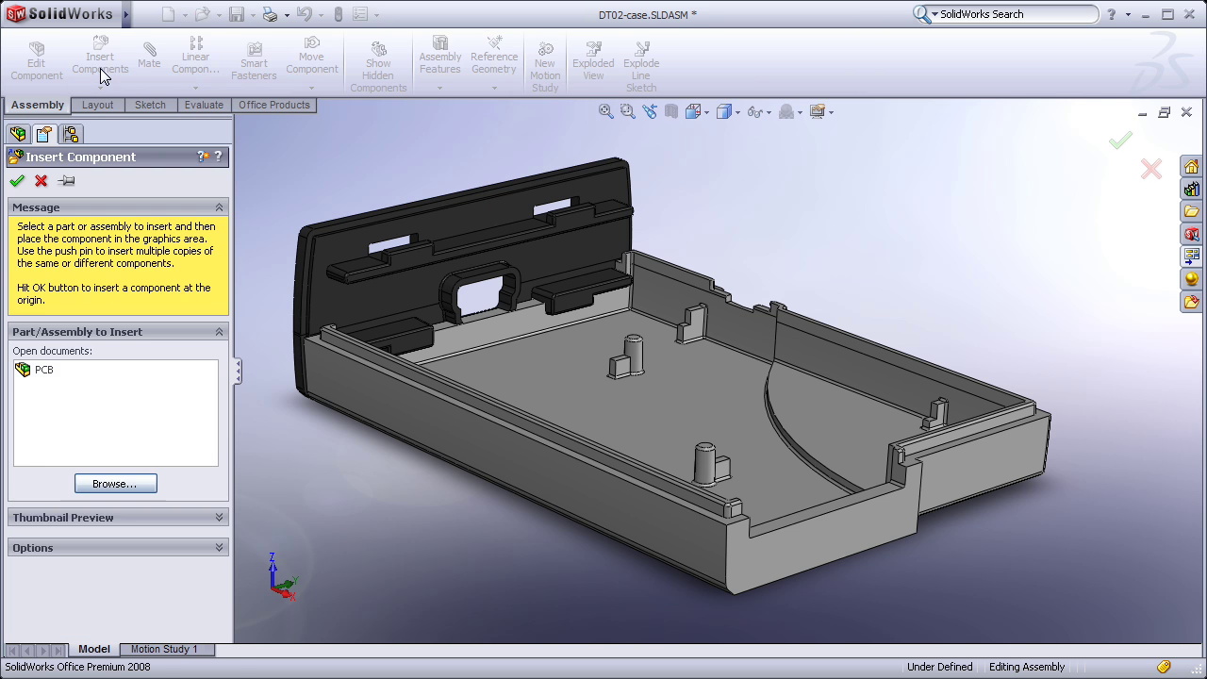
click(43, 371)
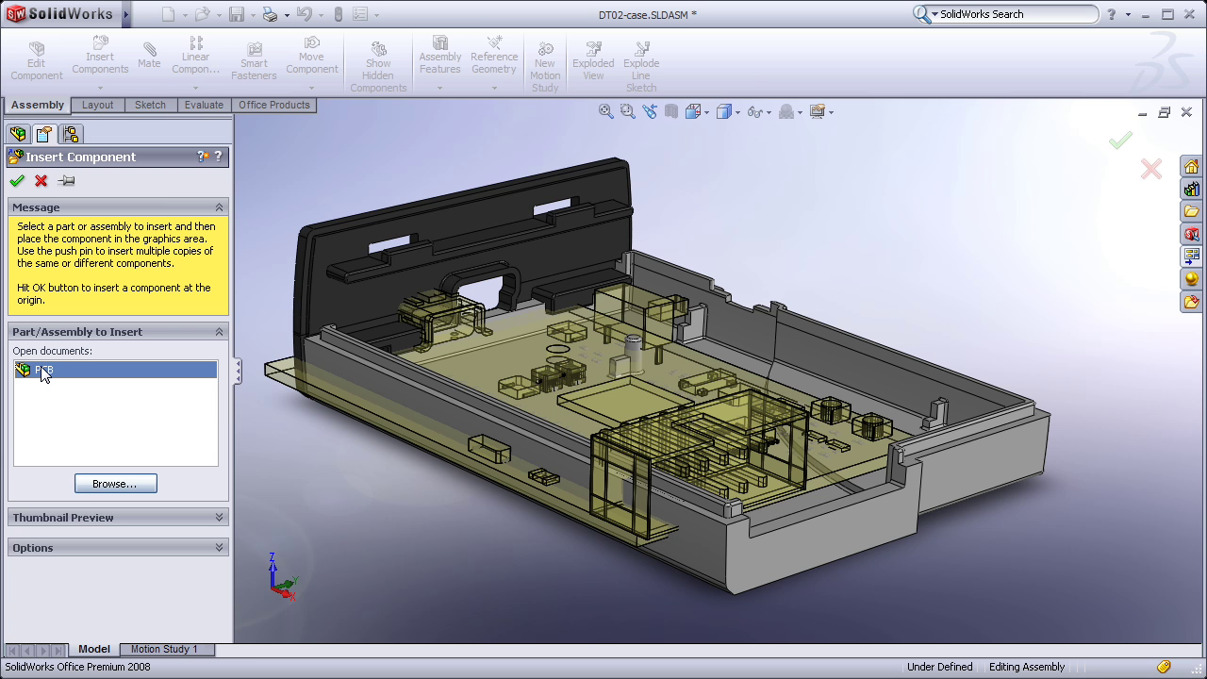
click(18, 182)
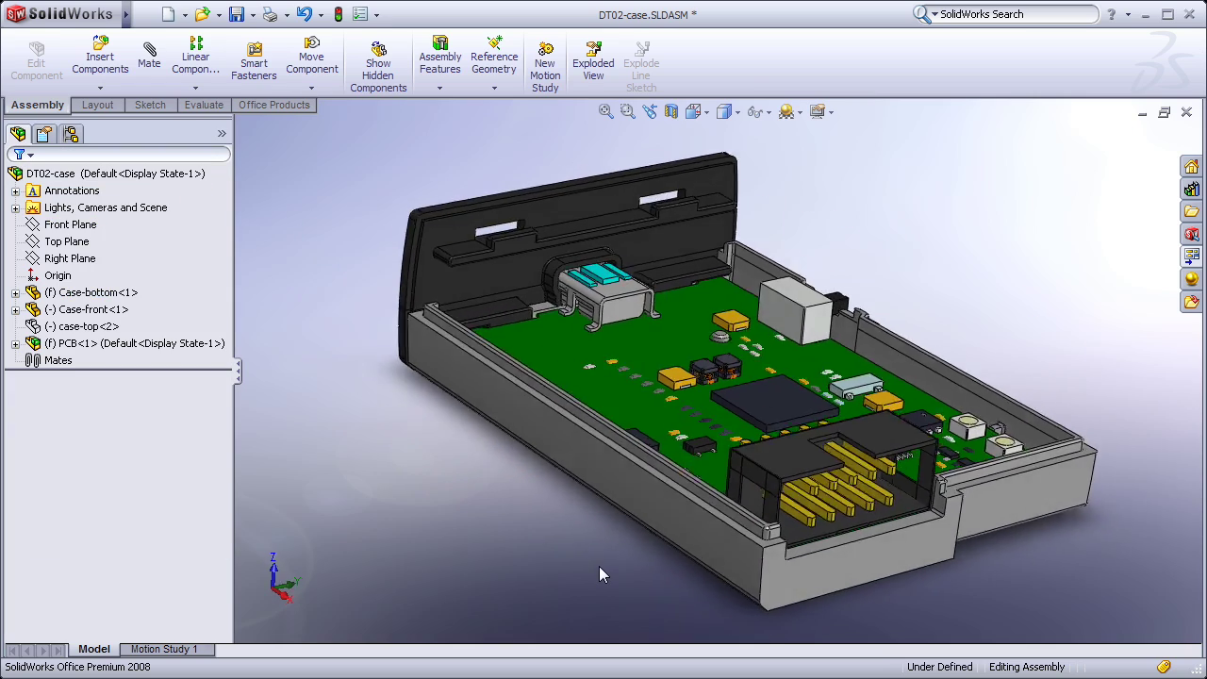
key(Left)
key(Left)
key(Left)
key(Left)
key(Left)
key(Left)
key(Left)
key(Left)
key(Left)
key(Left)
key(Left)
key(Left)
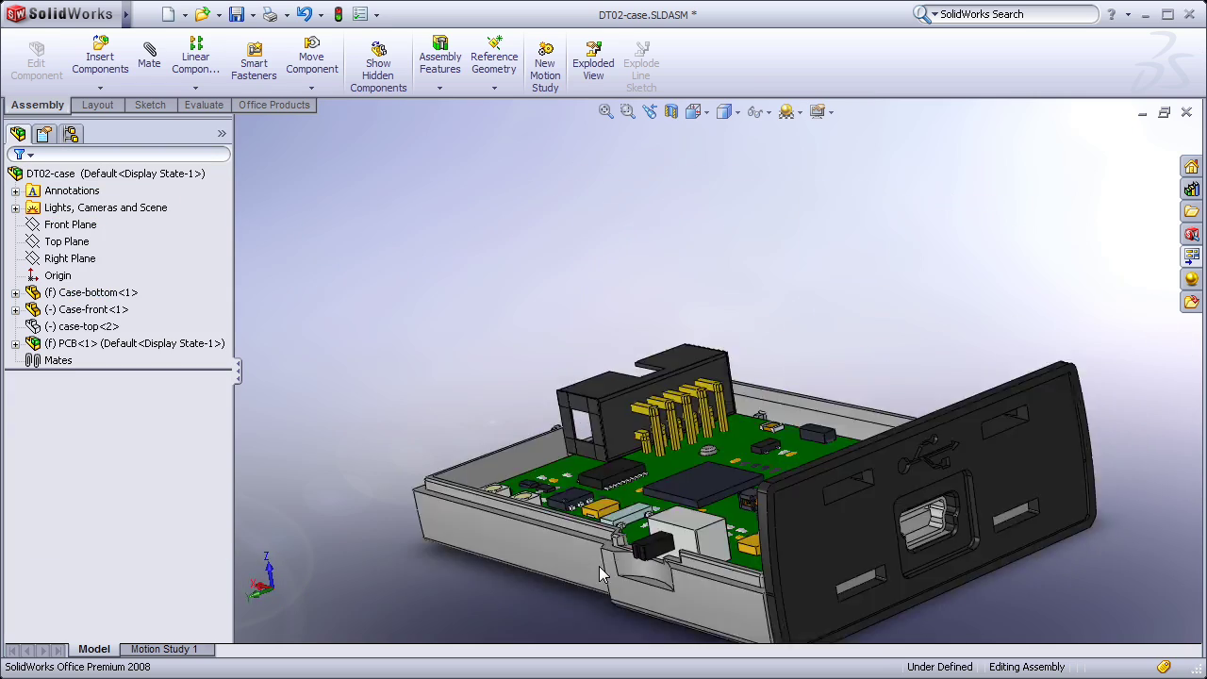
key(Left)
key(Left)
key(Left)
key(Left)
key(Left)
key(Left)
key(Left)
key(Left)
key(Left)
key(Left)
key(Left)
key(Left)
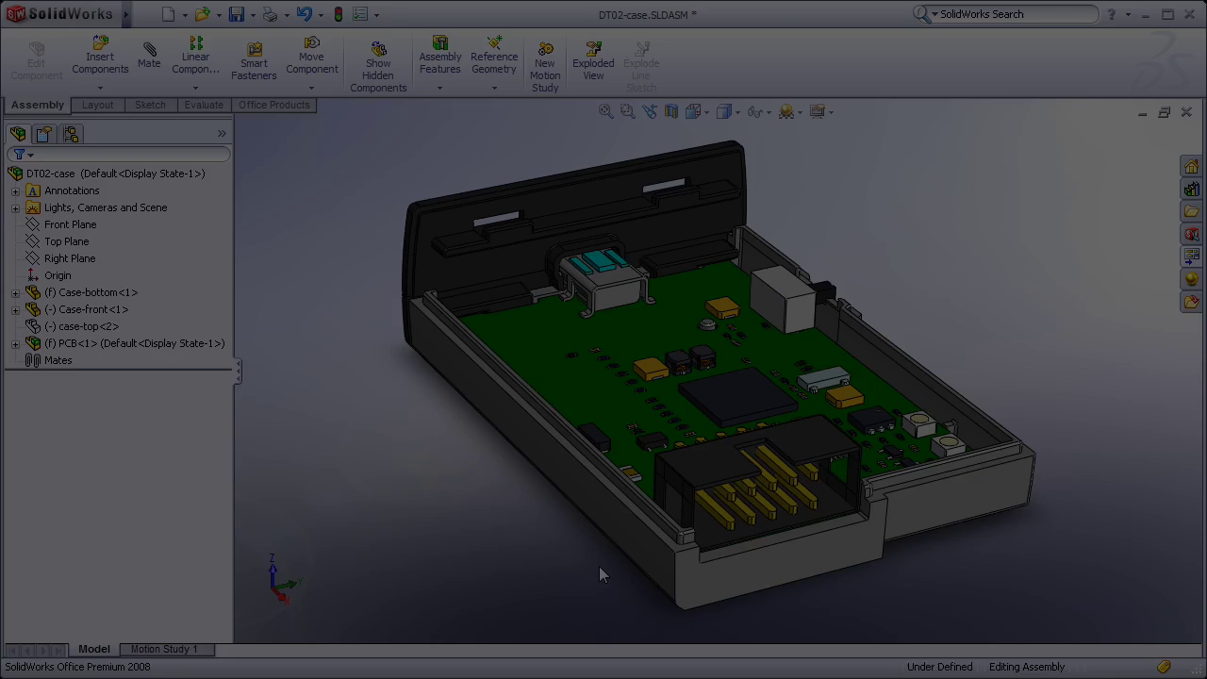